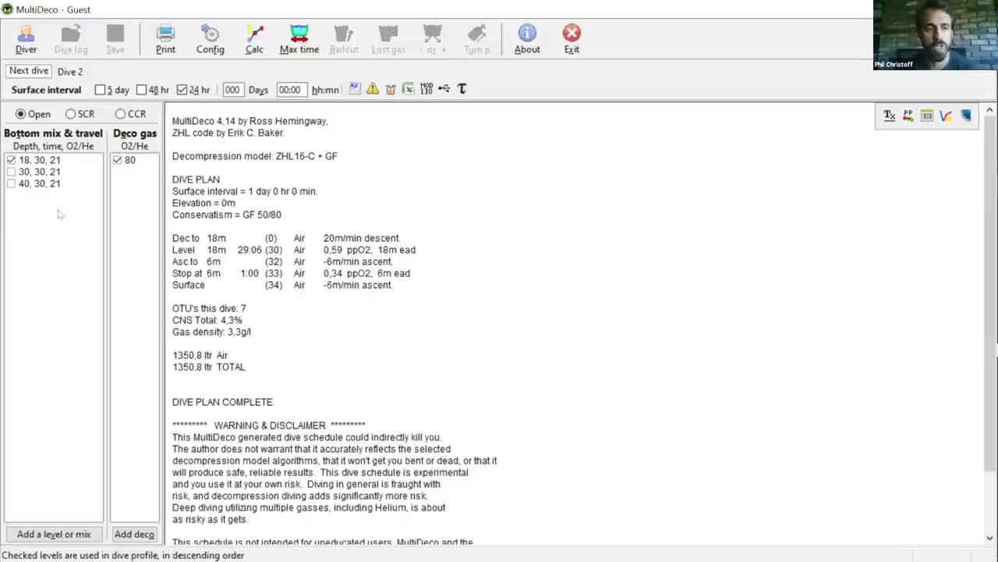
Check the settings of the 18 m, 30-minute air level and calculate the dive plan with the 80% deco gas
double_click(39, 160)
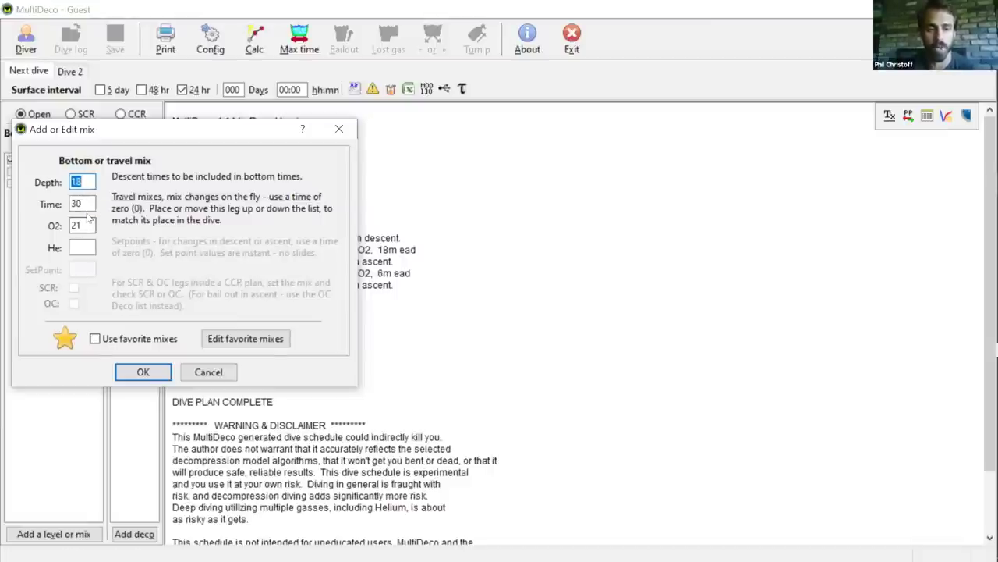
click(152, 368)
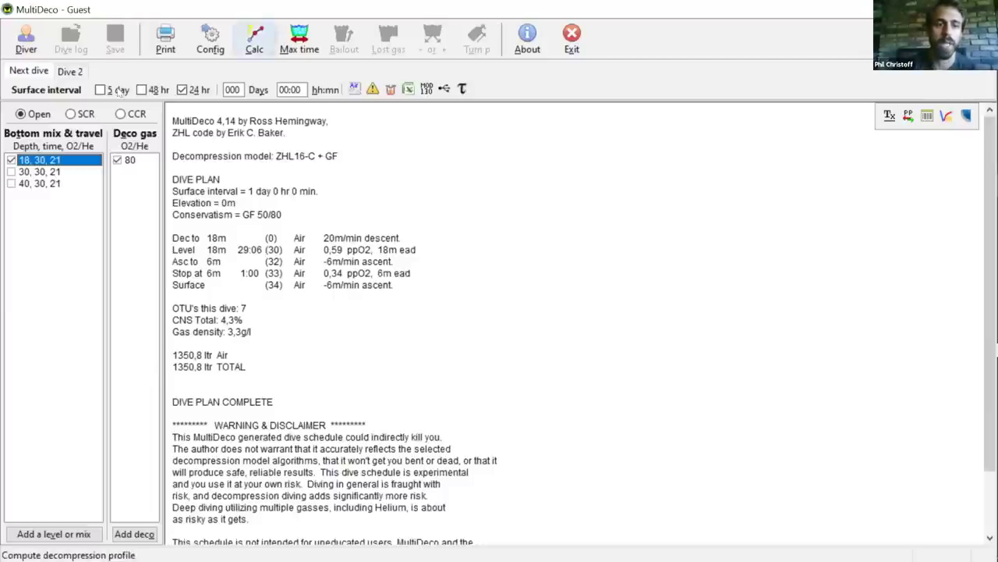
click(255, 39)
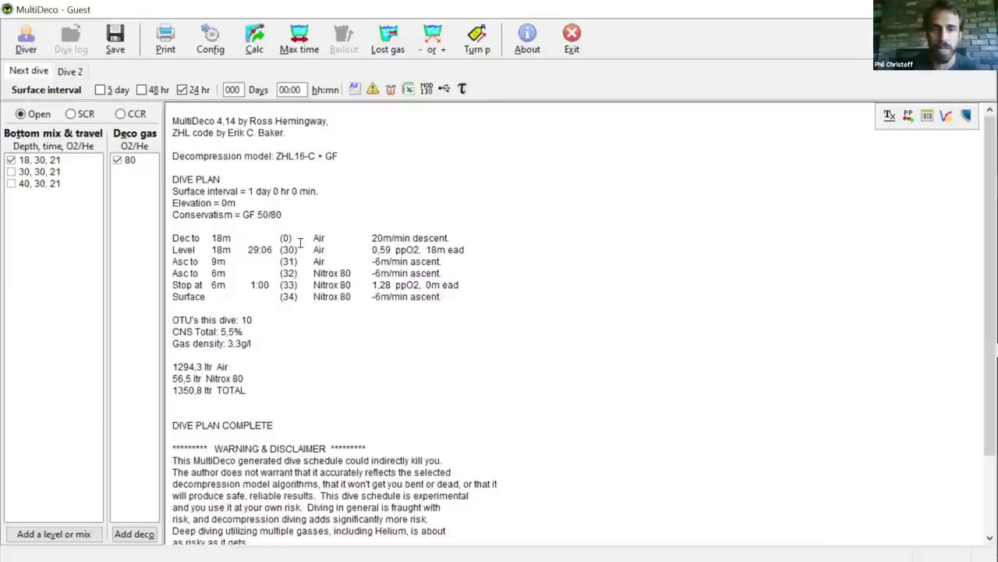
Recalculate the 18 m dive plan without the 80% deco gas and view its depth profile graph
click(117, 160)
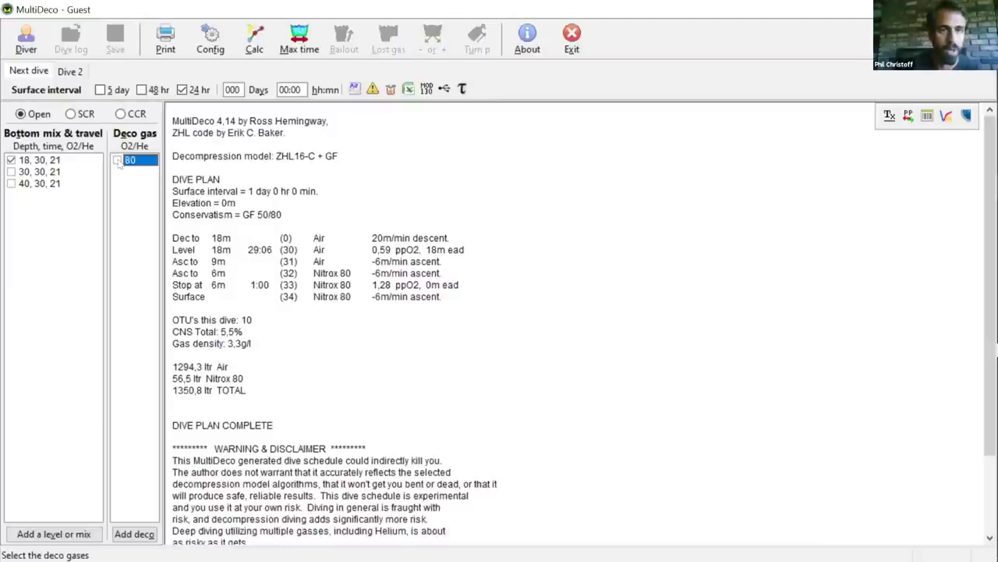
click(254, 38)
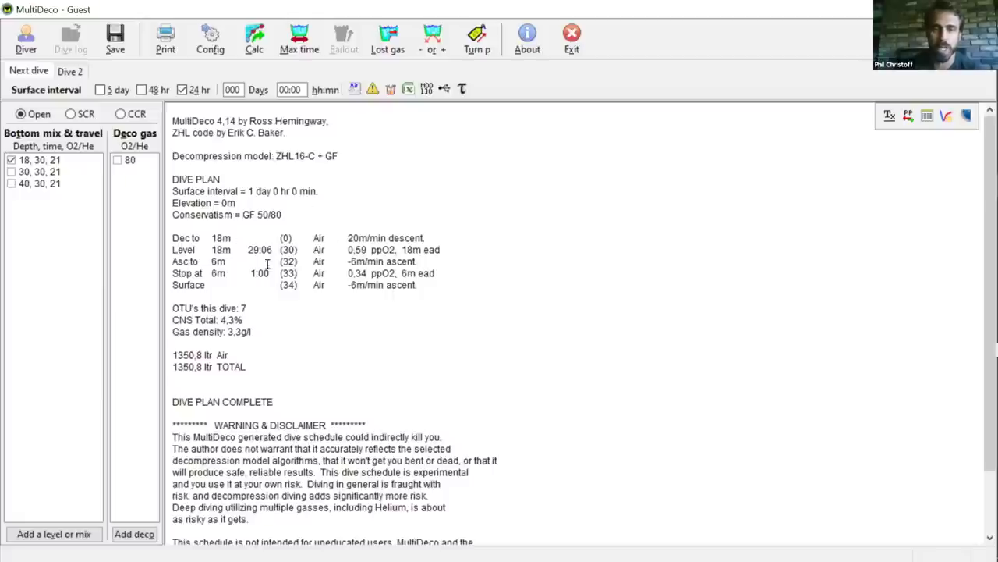
click(945, 117)
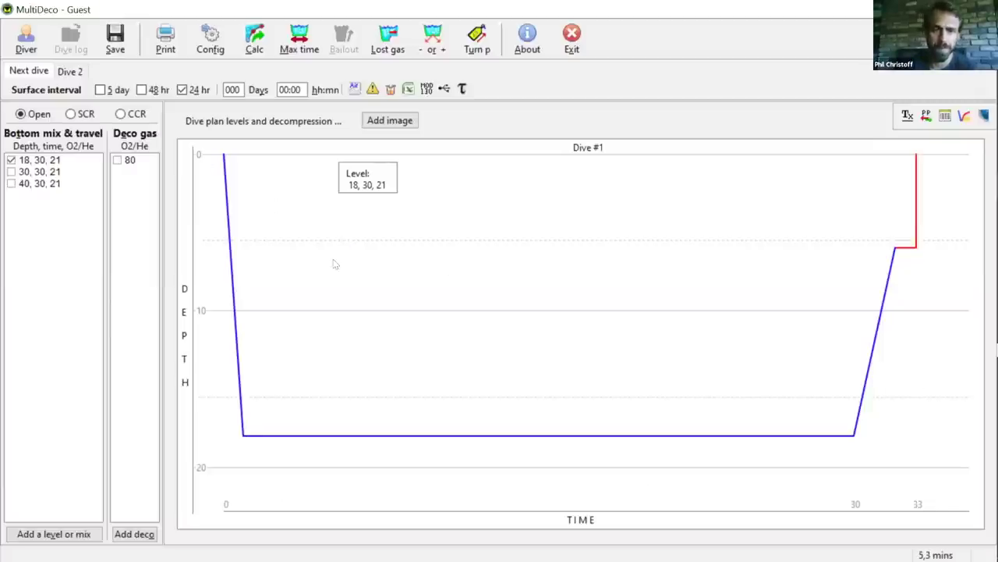
click(908, 116)
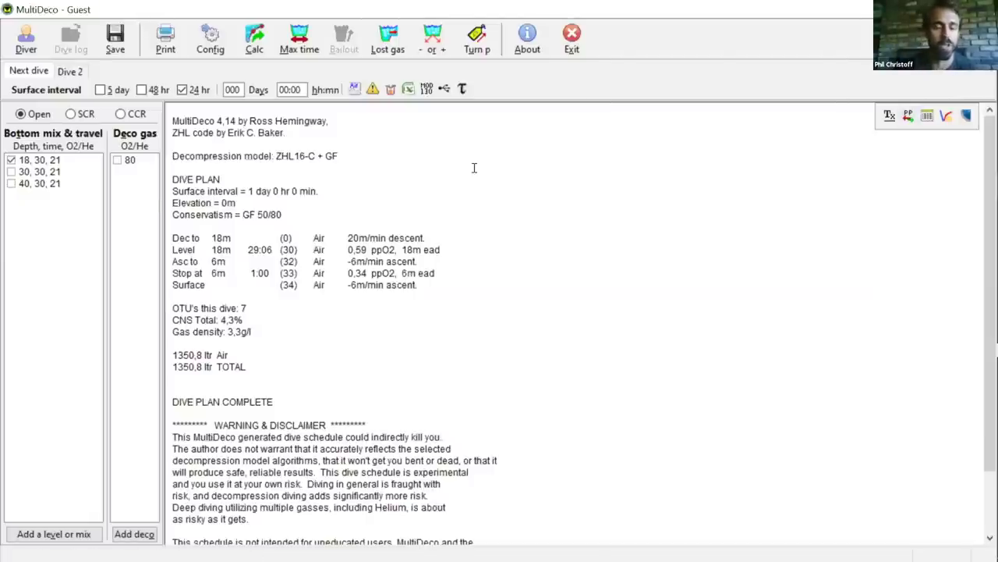
Switch the plan from the 18 m level to the 30 m, 30-minute air level and calculate it
click(11, 160)
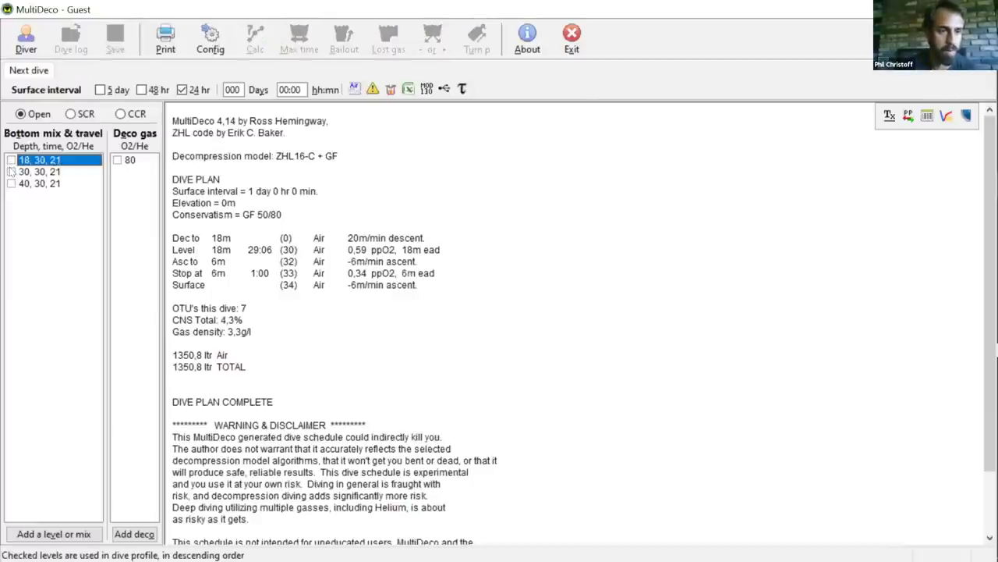
click(11, 172)
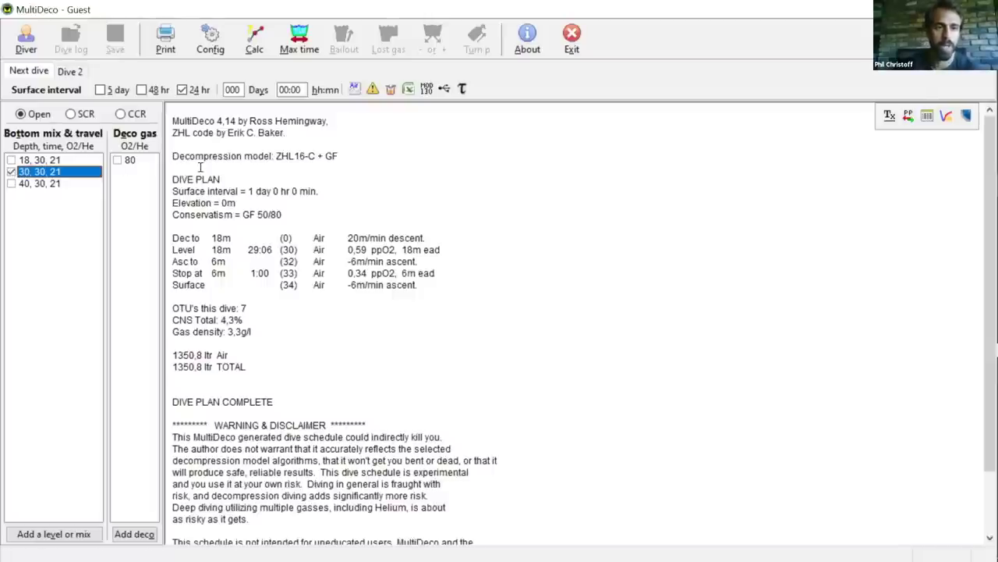
click(255, 36)
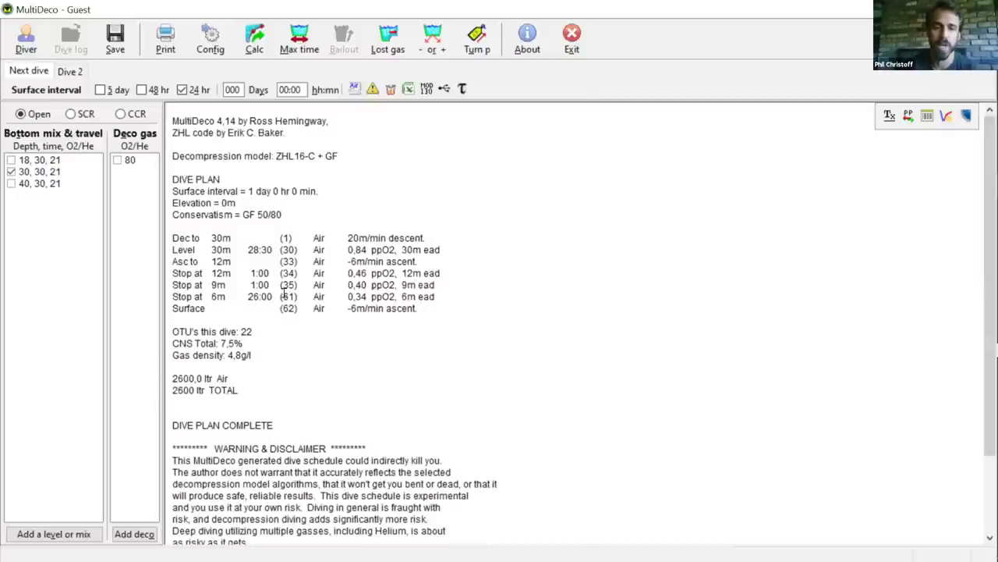
Examine the 30 m level, the decompression stops, and the first stop's depth and duration in the dive plan
double_click(183, 249)
drag(224, 248, 312, 249)
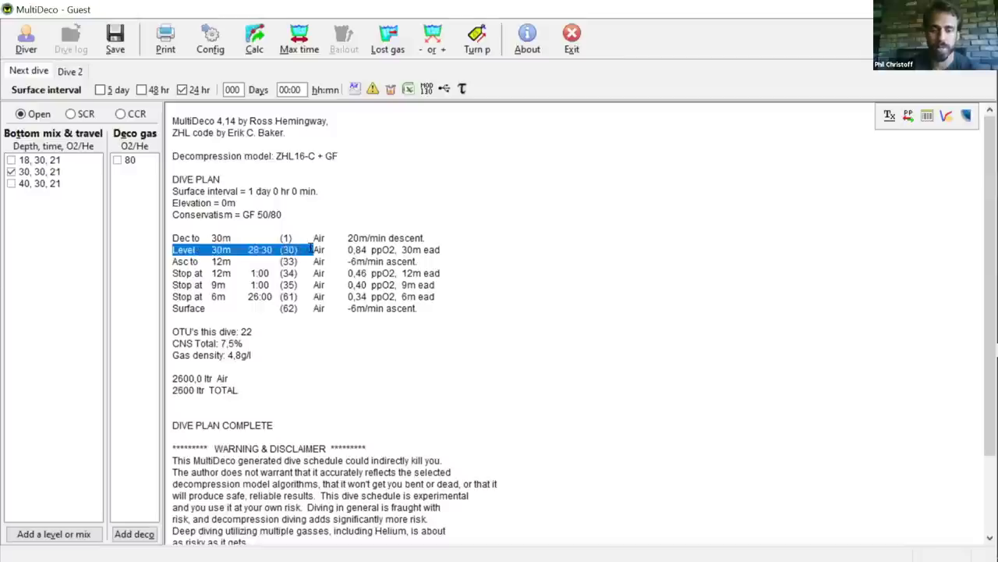
click(173, 271)
drag(189, 266, 353, 308)
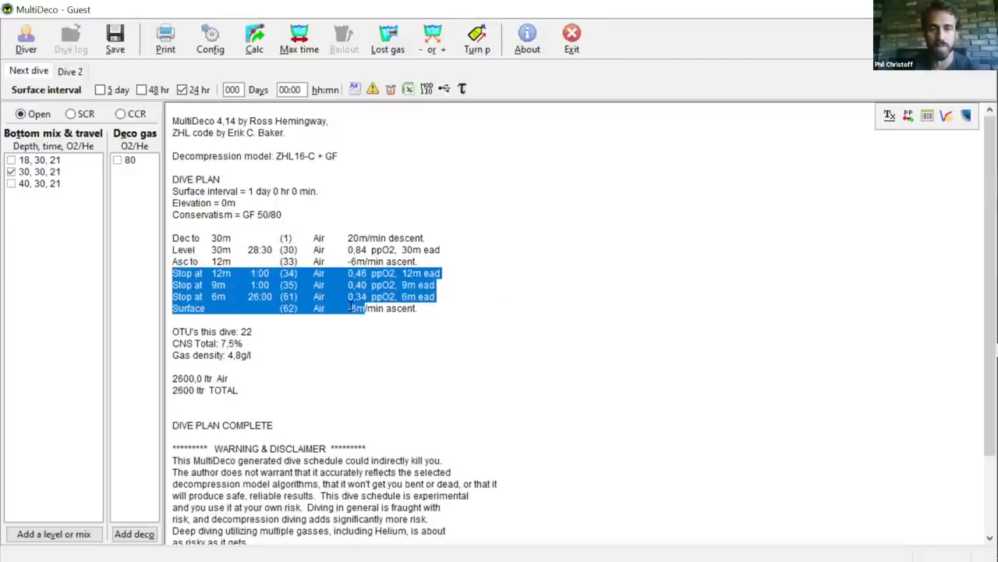
click(481, 305)
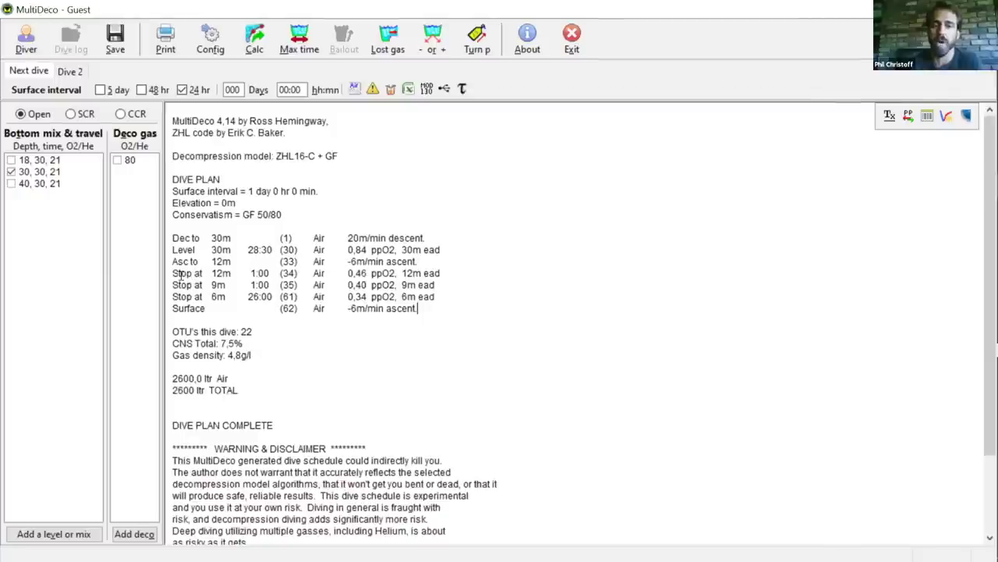
double_click(213, 273)
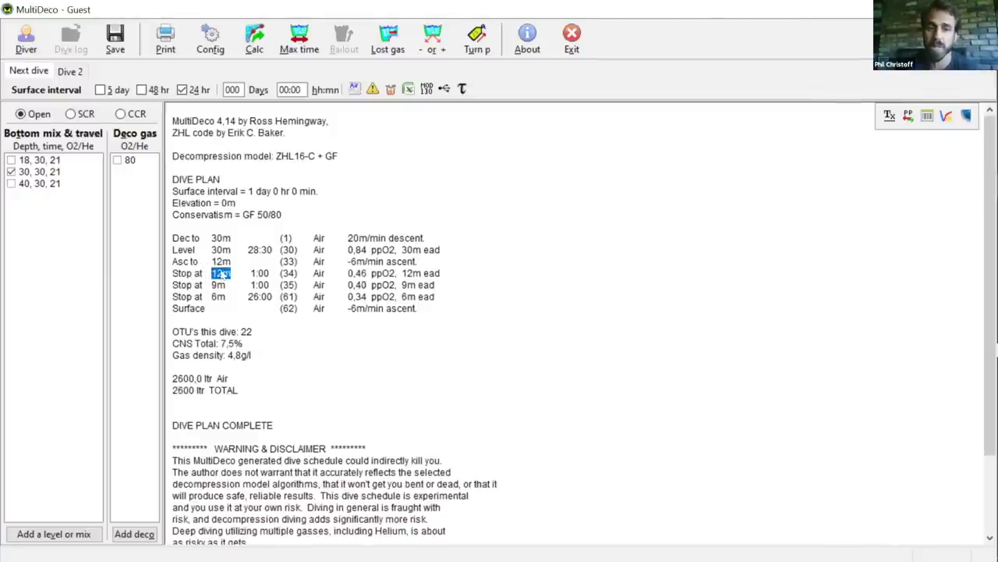
click(246, 269)
double_click(260, 269)
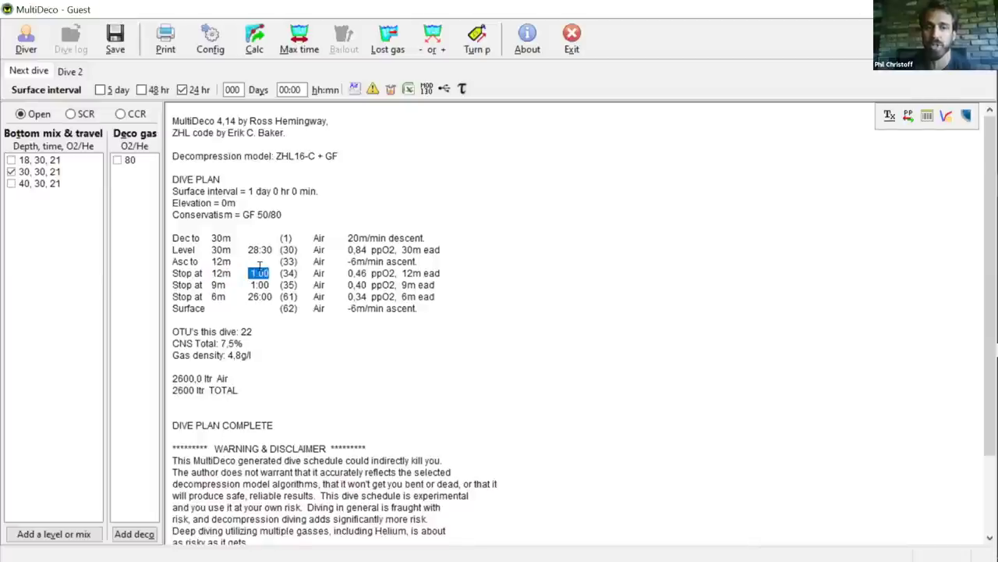
click(299, 271)
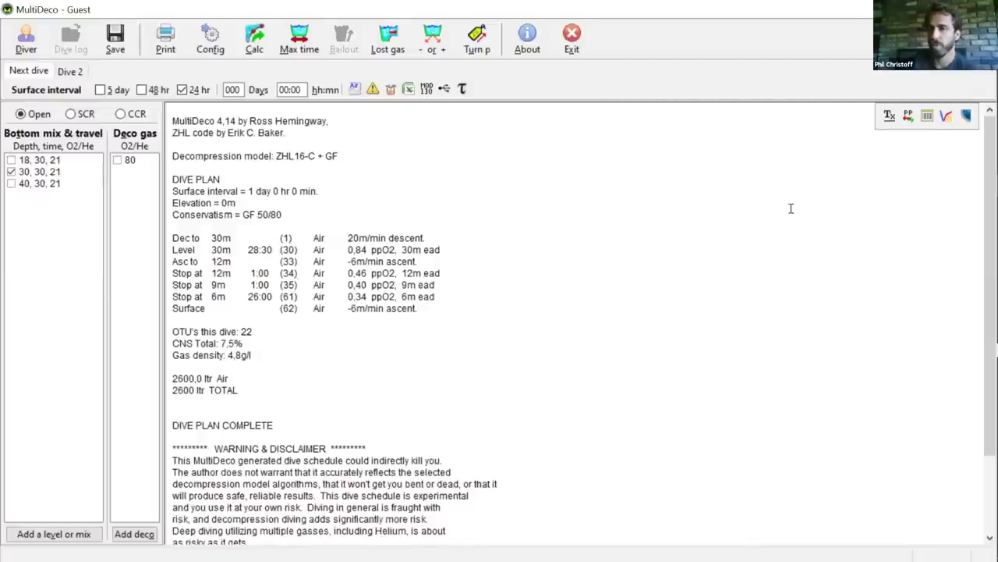
Compare the 30 m dive's depth profile graph with the 6 m stop time in the text plan
click(946, 116)
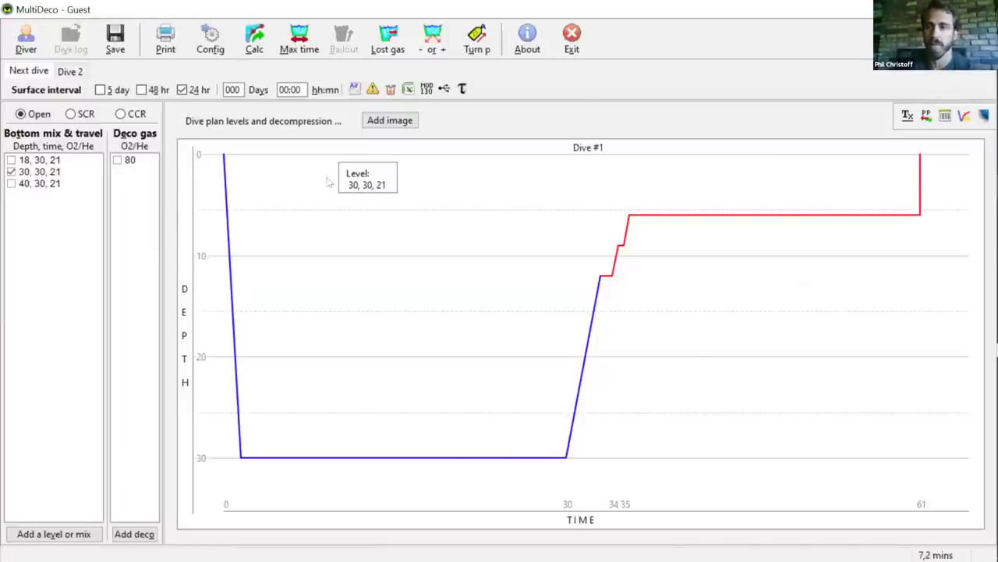
click(907, 117)
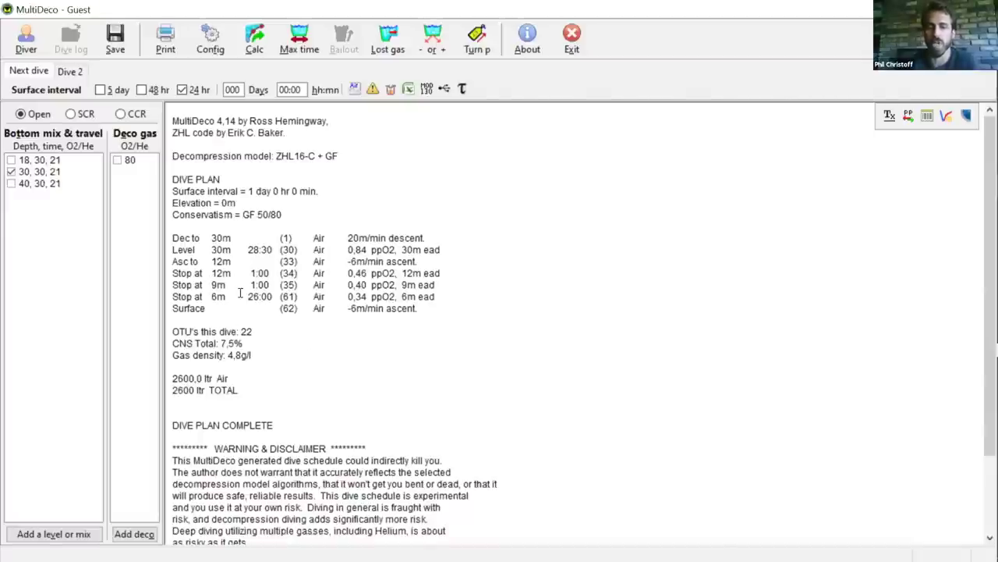
drag(247, 296, 273, 296)
click(281, 314)
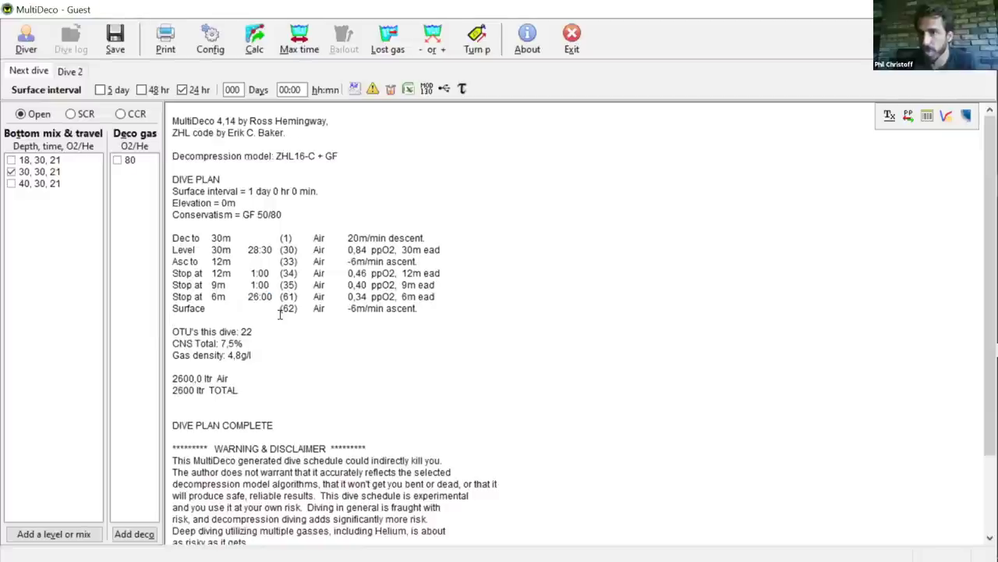
click(946, 115)
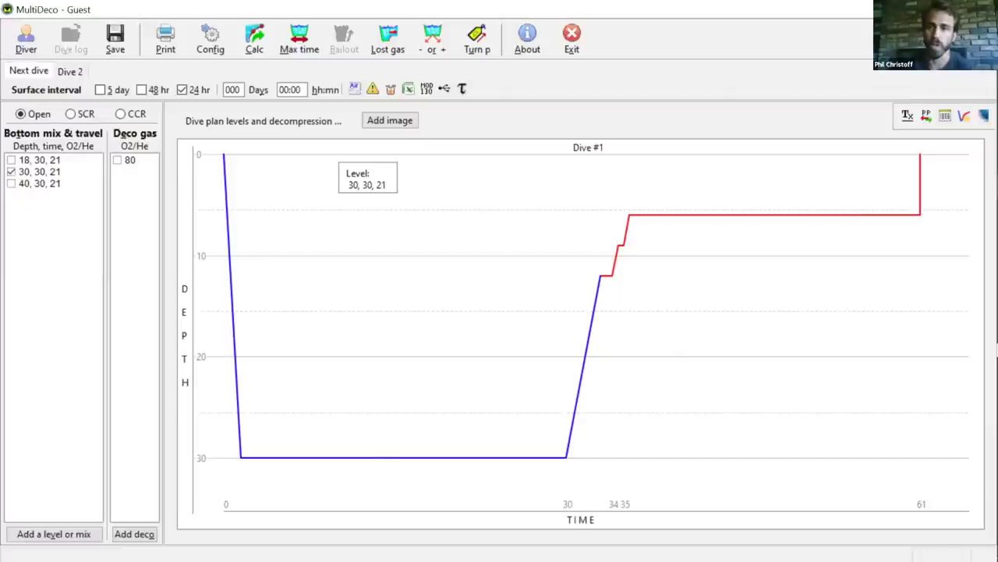
click(908, 116)
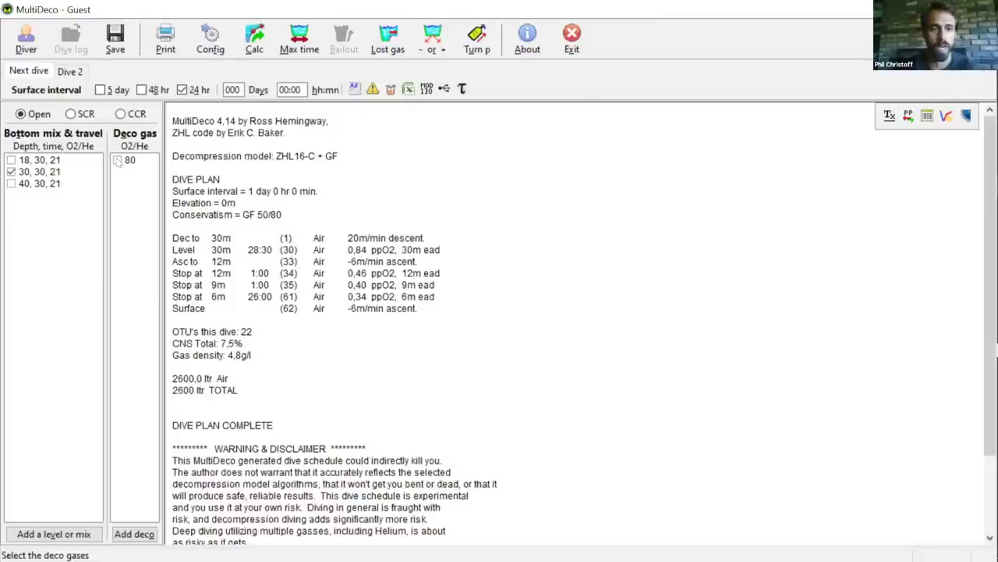
Include the 80% deco gas in the 30 m dive, recalculate the plan, and check the 6 m stop and surfacing time
click(117, 161)
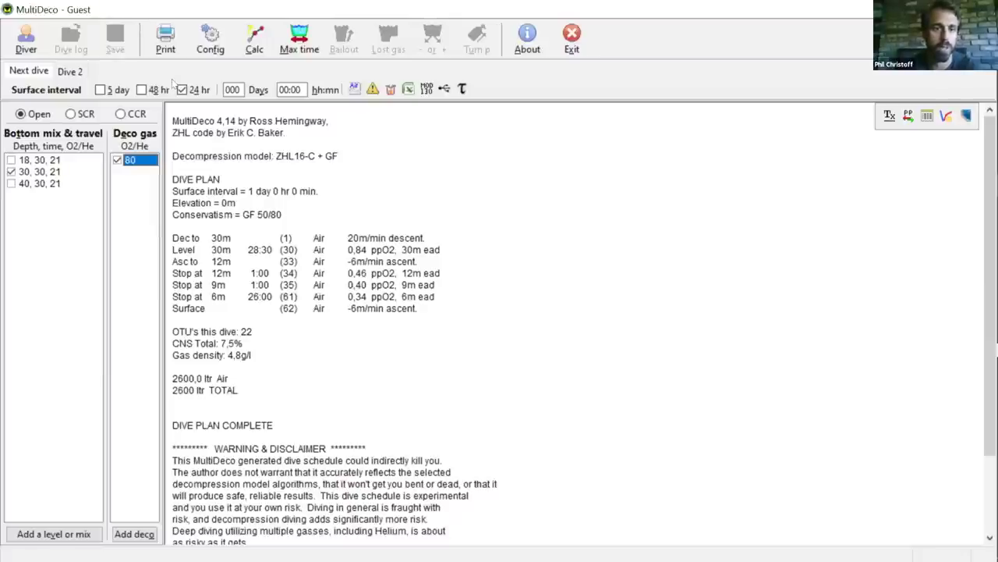
click(257, 37)
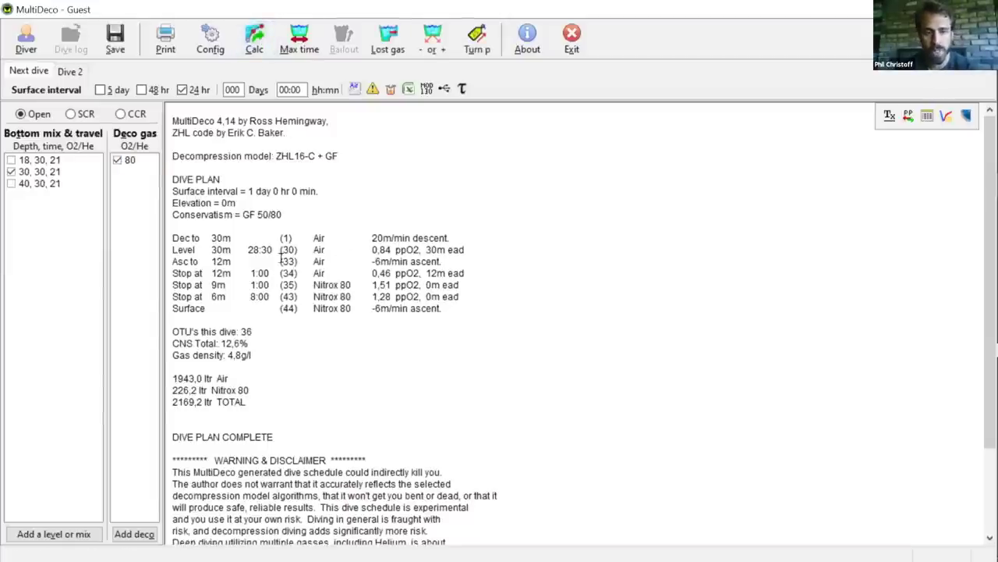
drag(247, 296, 282, 308)
click(289, 317)
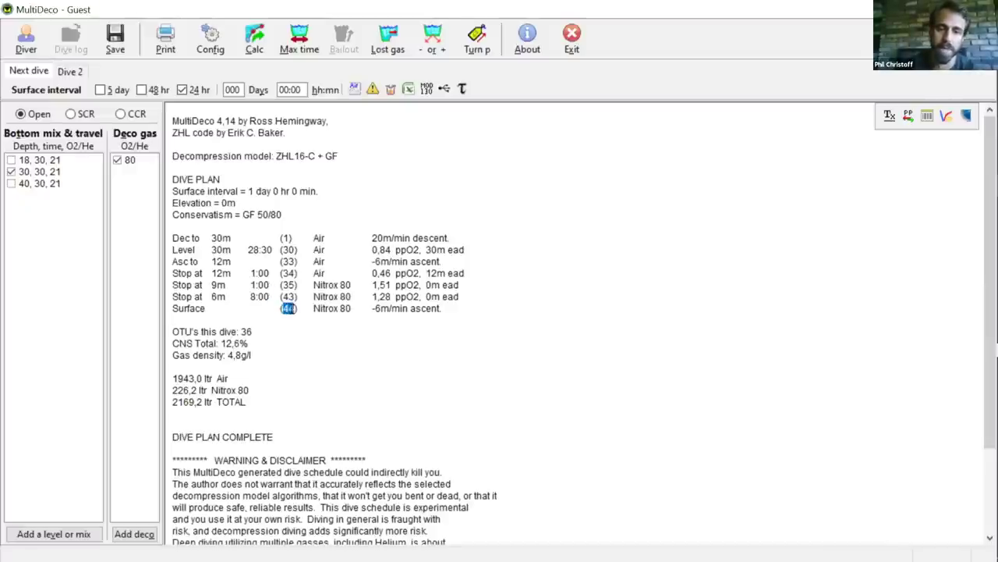
click(318, 343)
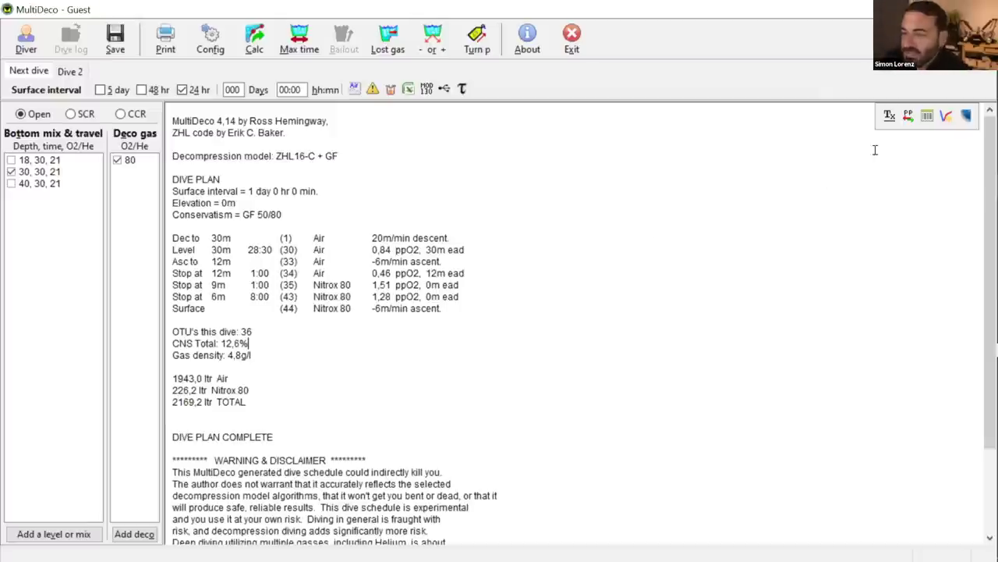
Review the depth profile graph and full text plan of the 30 m dive with the Nitrox 80 gas switch
click(945, 117)
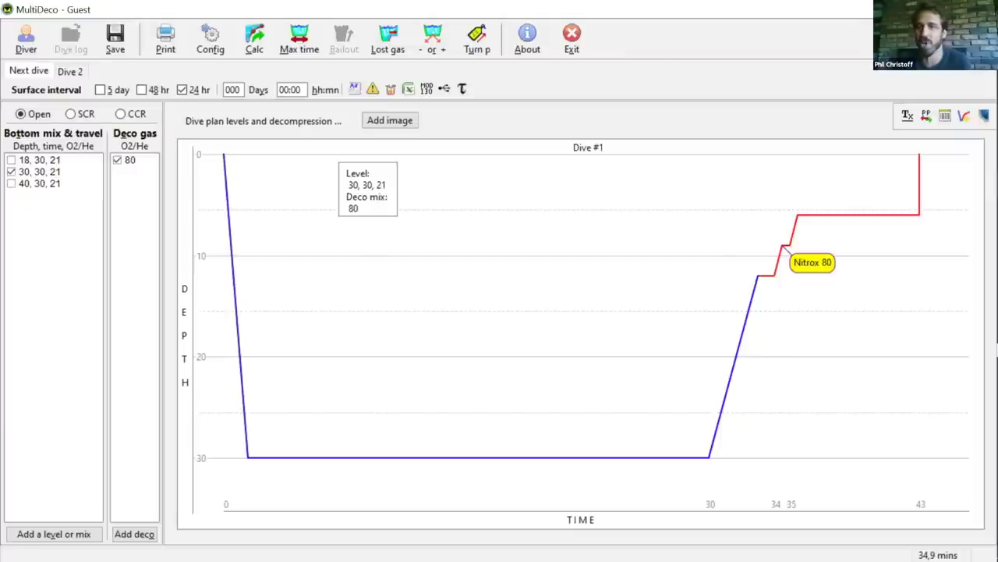
click(909, 116)
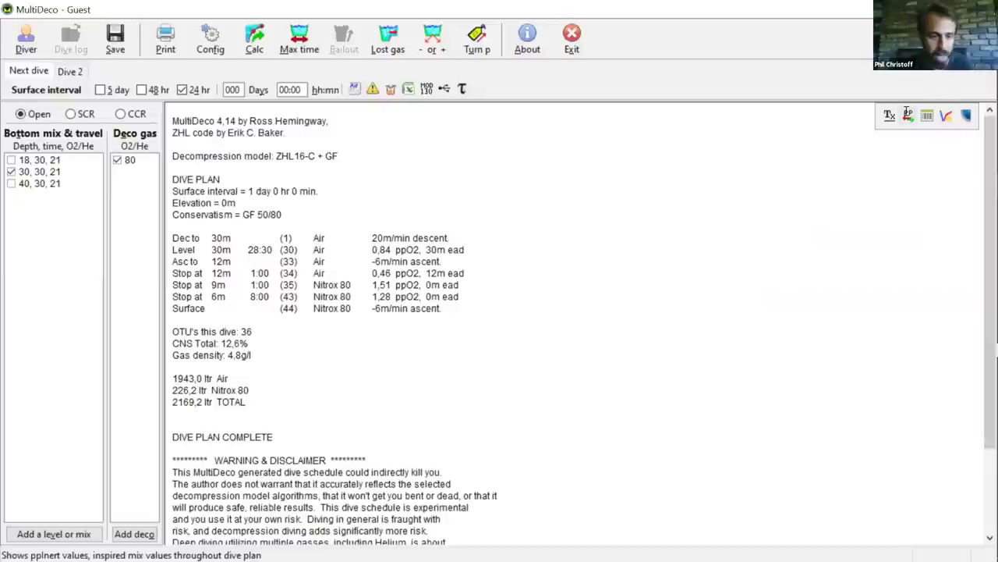
scroll(679, 268, down, 3)
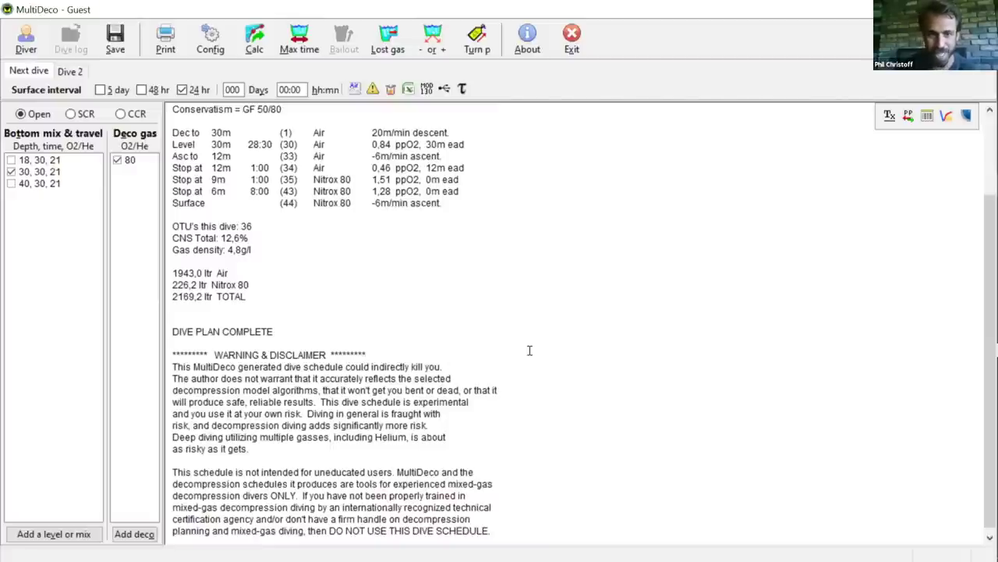
scroll(529, 350, up, 3)
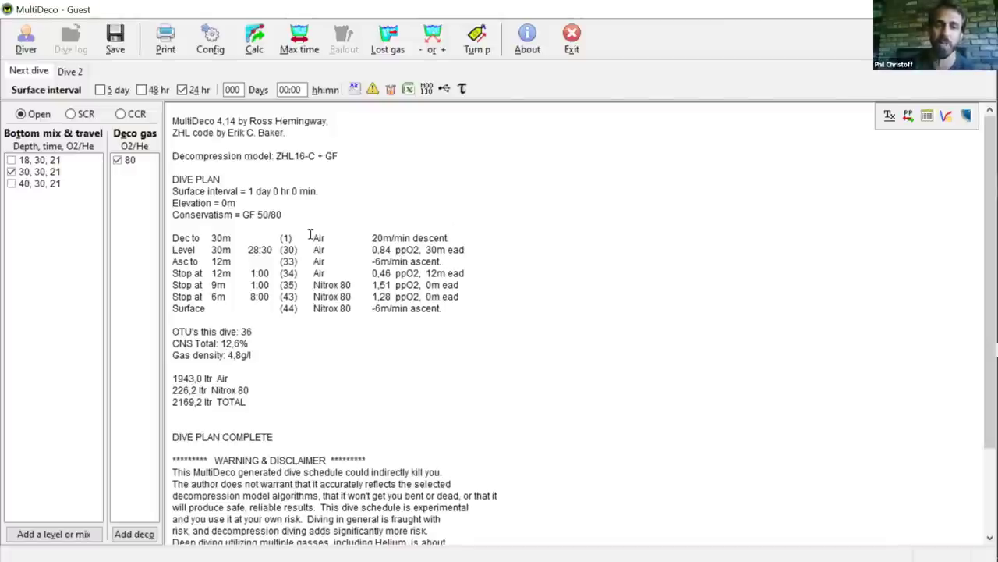
click(945, 117)
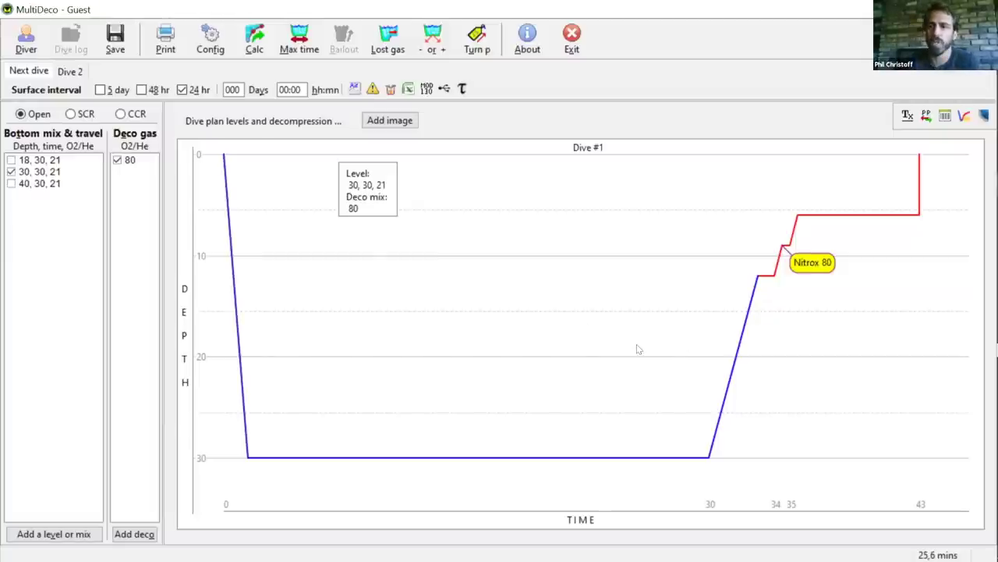
click(907, 117)
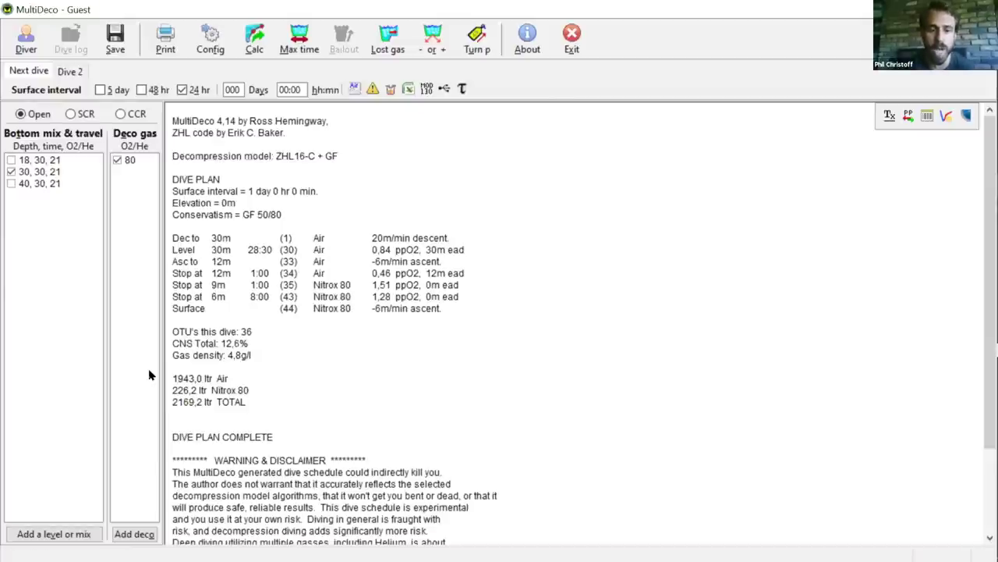
Examine the air consumption line in the dive plan by highlighting it
key(shift+Right)
key(shift+Right)
key(shift+Right)
key(shift+Right)
key(shift+Right)
key(shift+Right)
key(shift+Right)
key(shift+Right)
key(shift+Right)
key(shift+Right)
key(shift+Right)
key(shift+Right)
key(shift+Right)
key(shift+Right)
key(shift+Right)
key(Right)
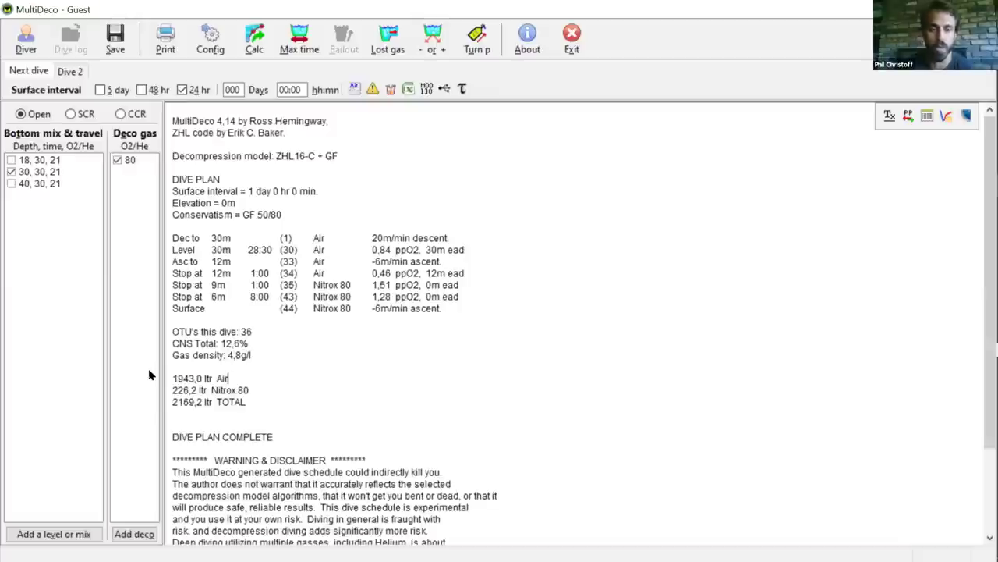
Highlight the Nitrox 80 consumption line in the dive plan
key(Right)
key(shift+Right)
key(shift+Right)
key(shift+Right)
key(shift+Right)
key(shift+Right)
key(shift+Right)
key(shift+Right)
key(shift+Right)
key(shift+Right)
key(shift+Right)
key(shift+Right)
key(shift+Right)
key(shift+Right)
key(shift+Right)
key(shift+Right)
key(shift+Right)
key(shift+Right)
key(shift+Right)
key(shift+Right)
key(shift+Right)
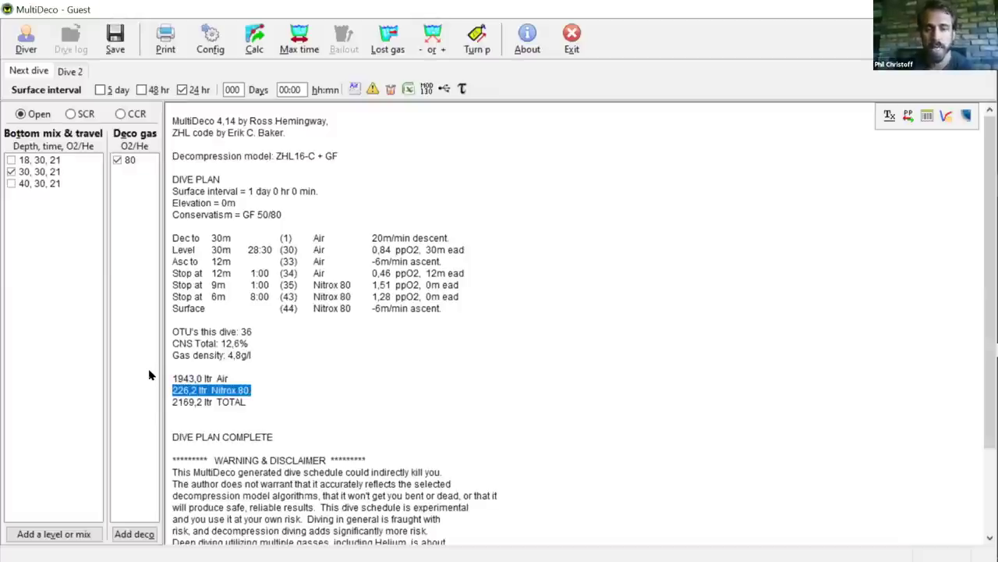
Go back to the air consumption line and highlight it in full
key(Up)
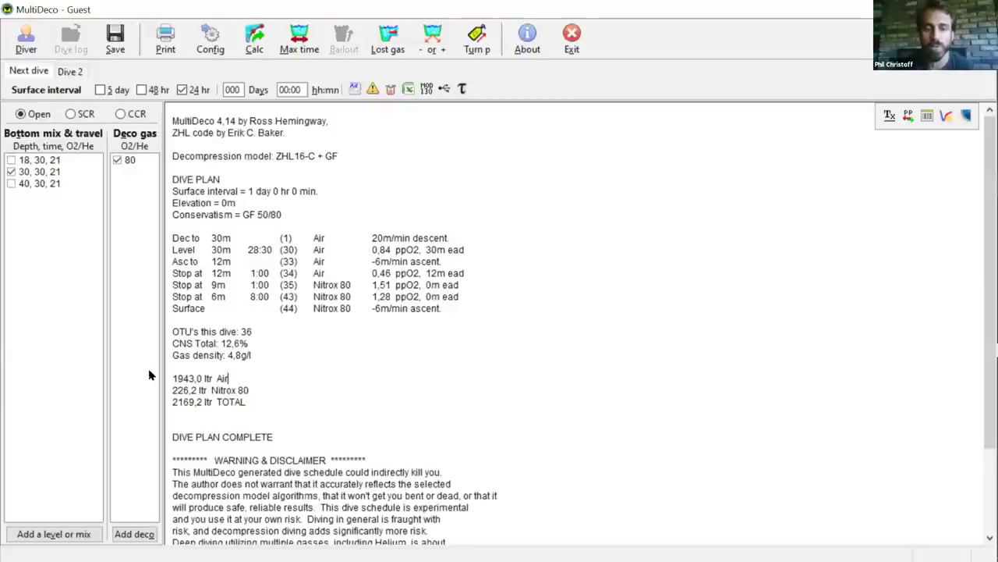
key(ctrl+shift+Left)
key(ctrl+shift+Left)
key(ctrl+shift+Left)
key(ctrl+shift+Left)
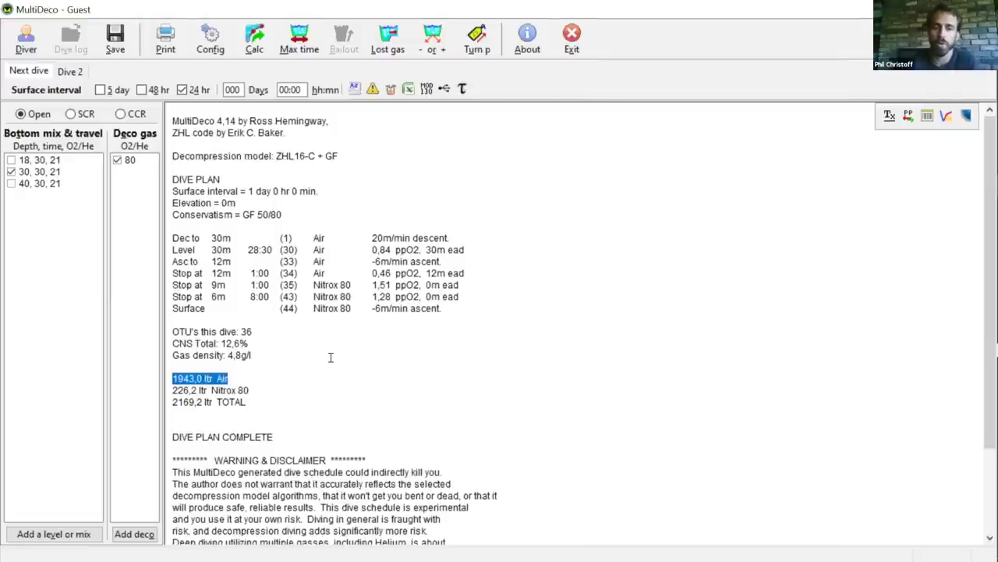
Calculate the dive plan for the 40 m, 30-minute level on air alone, with the Nitrox 80 deco gas excluded
key(Left)
key(End)
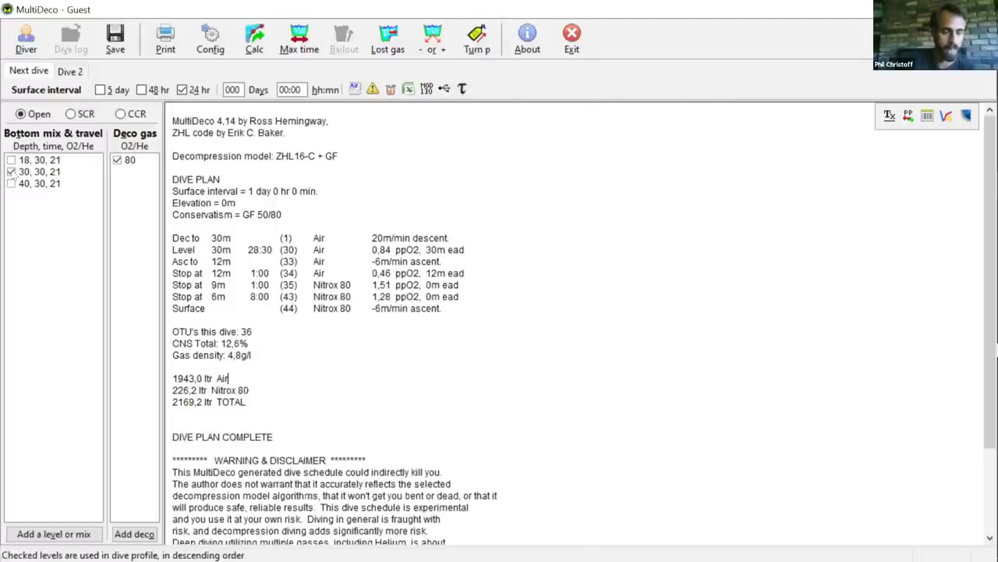
click(11, 172)
click(11, 183)
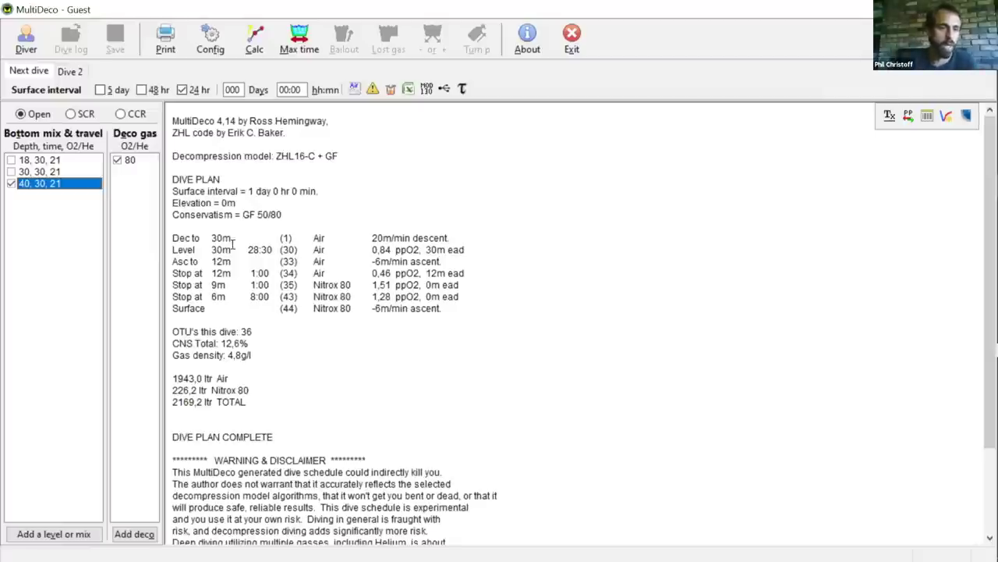
click(118, 160)
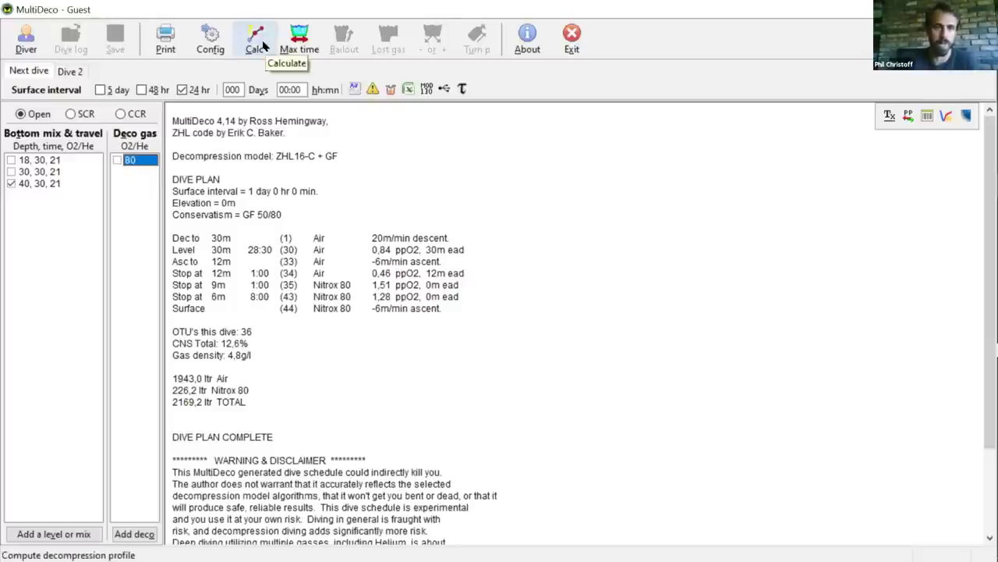
click(264, 46)
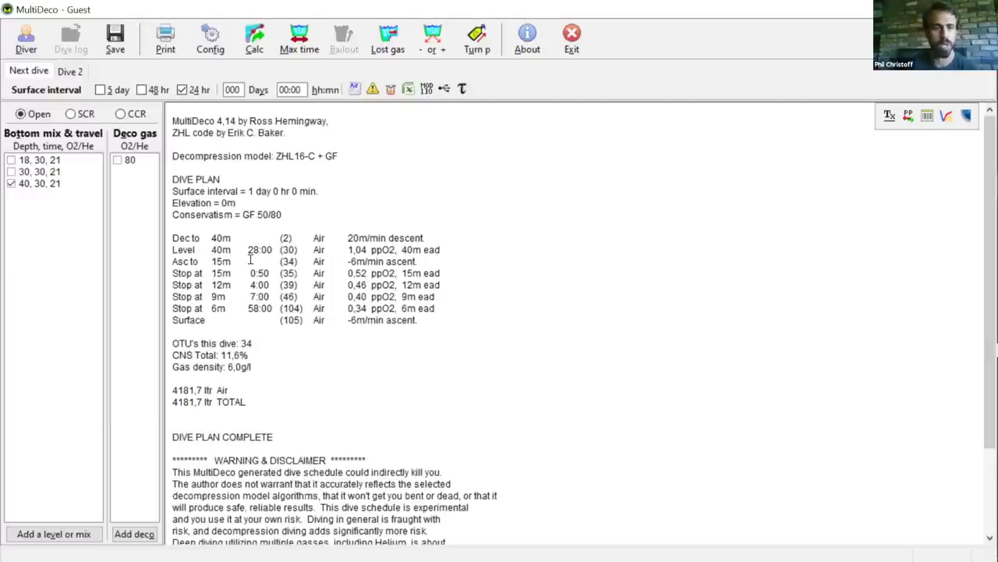
Review the depth graph of the 40 m air dive, and highlight the air consumption line in its text plan
click(946, 117)
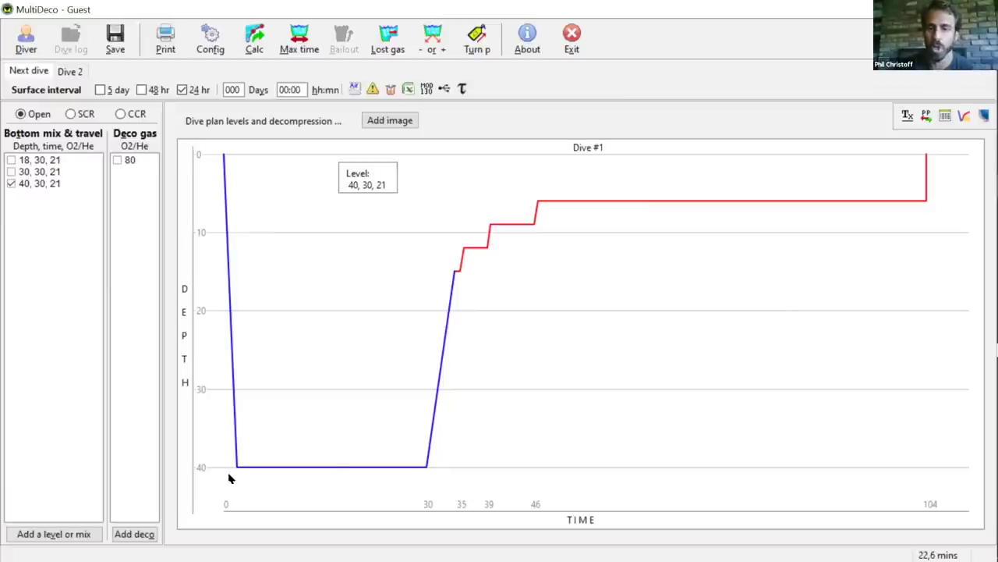
click(905, 113)
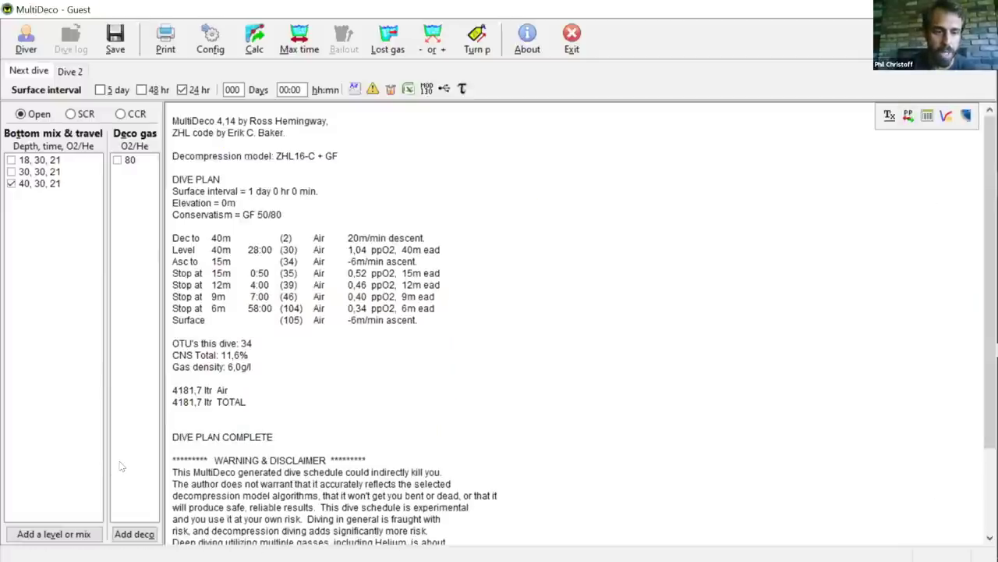
key(shift+Right)
key(shift+Right)
key(shift+Right)
key(shift+Right)
key(shift+Right)
key(shift+Right)
key(shift+Right)
key(shift+Right)
key(shift+Right)
key(shift+Right)
key(shift+Right)
key(shift+Right)
key(shift+Right)
key(shift+Right)
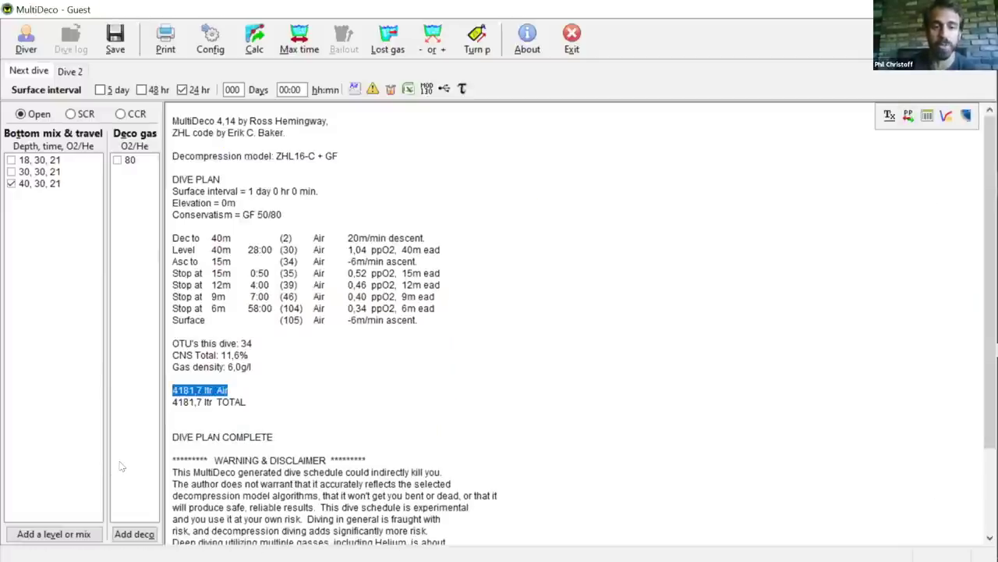
key(Right)
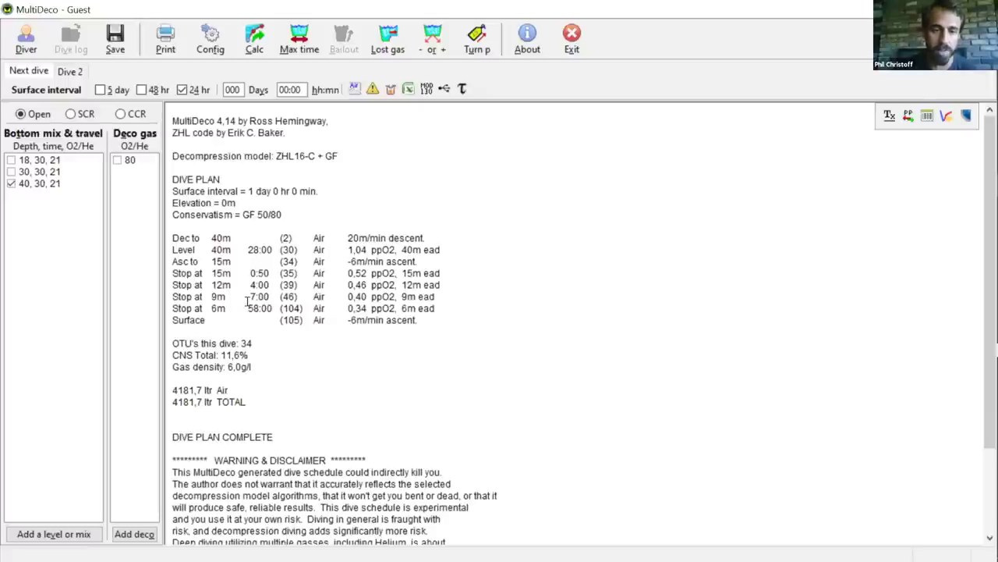
Examine the 6 m stop of the 40 m air plan by highlighting its stop time and runtime
drag(245, 308, 303, 309)
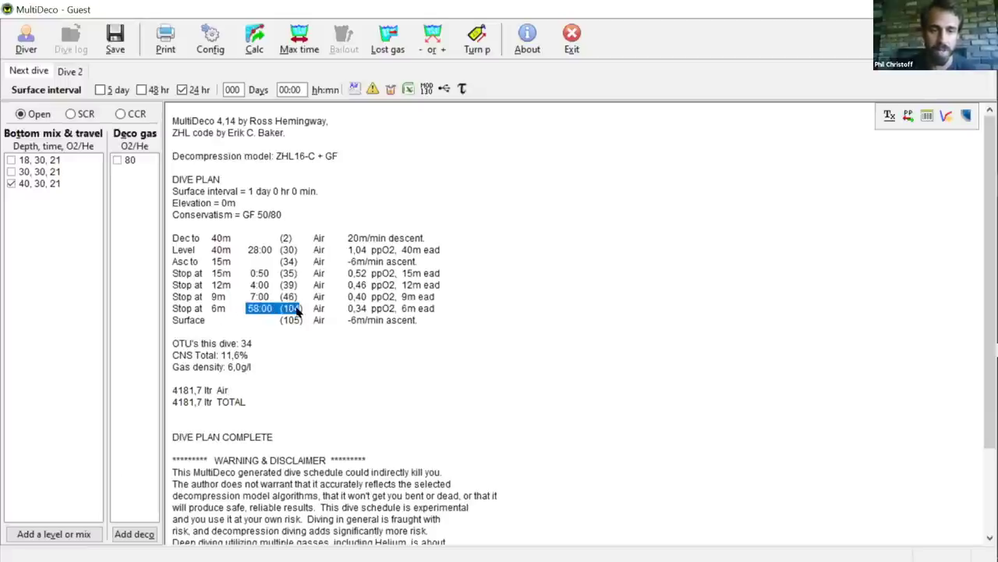
click(422, 318)
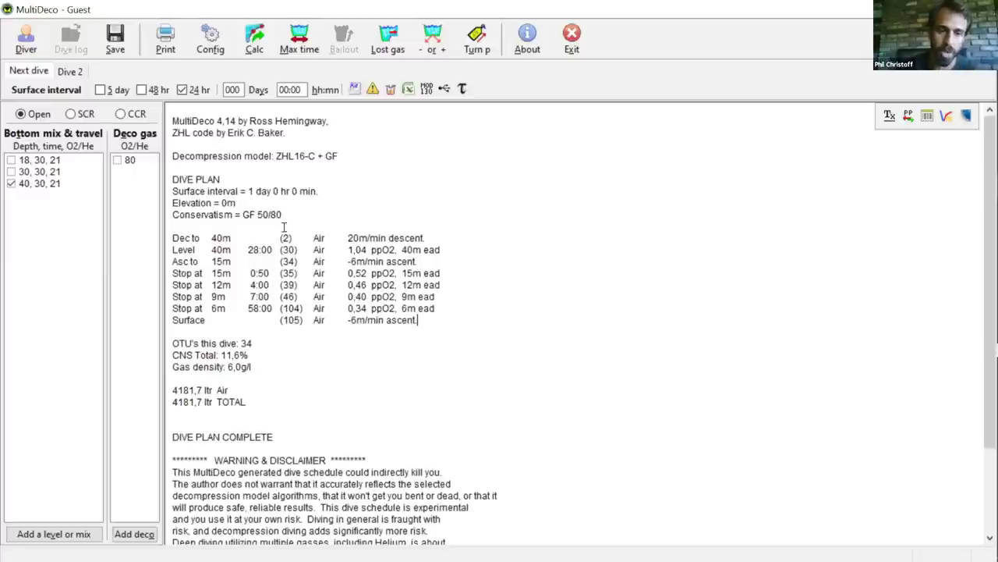
double_click(271, 308)
click(267, 327)
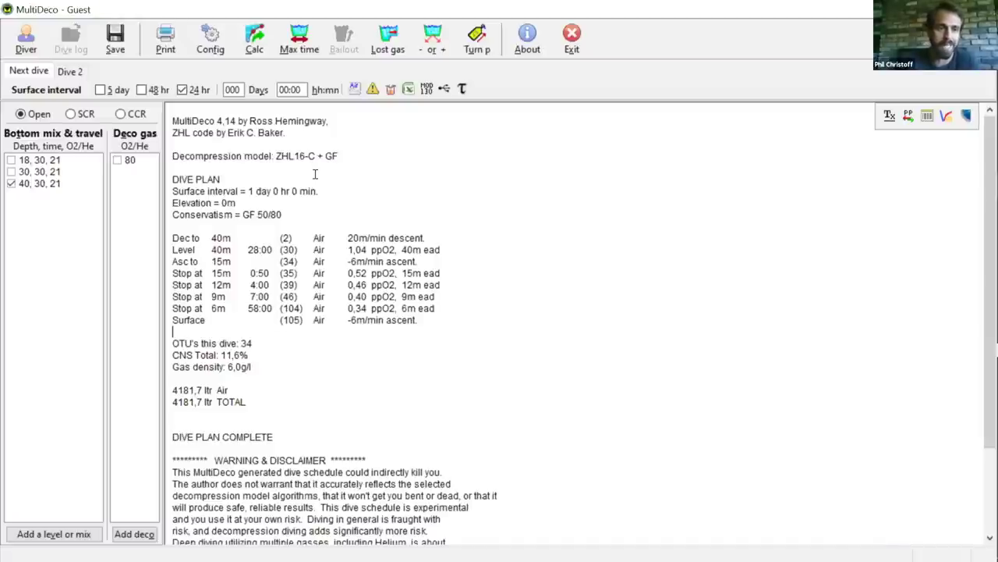
Recalculate the 40 m air dive with the Nitrox 80 deco gas, and review both its depth graph and text plan
click(117, 160)
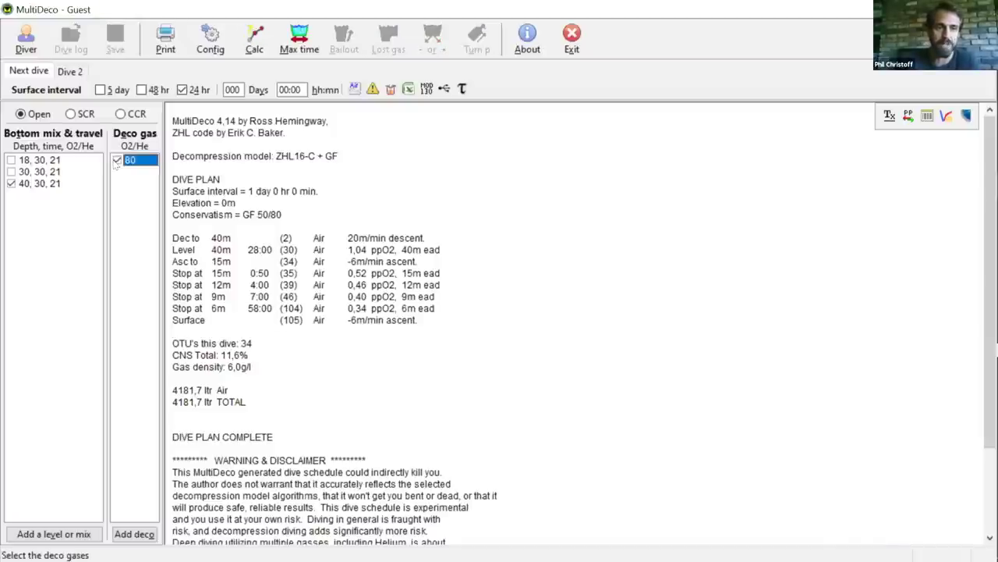
click(261, 49)
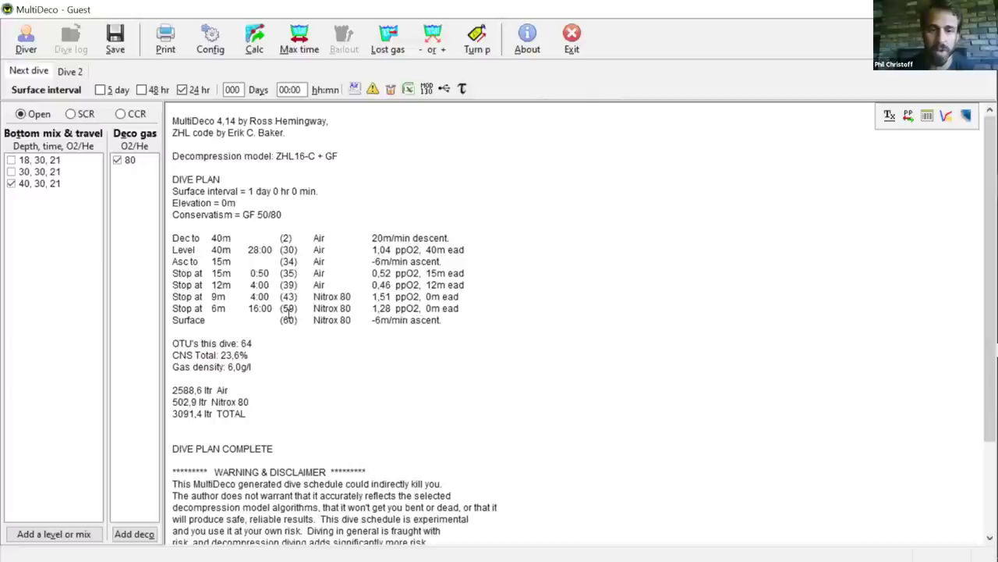
click(947, 115)
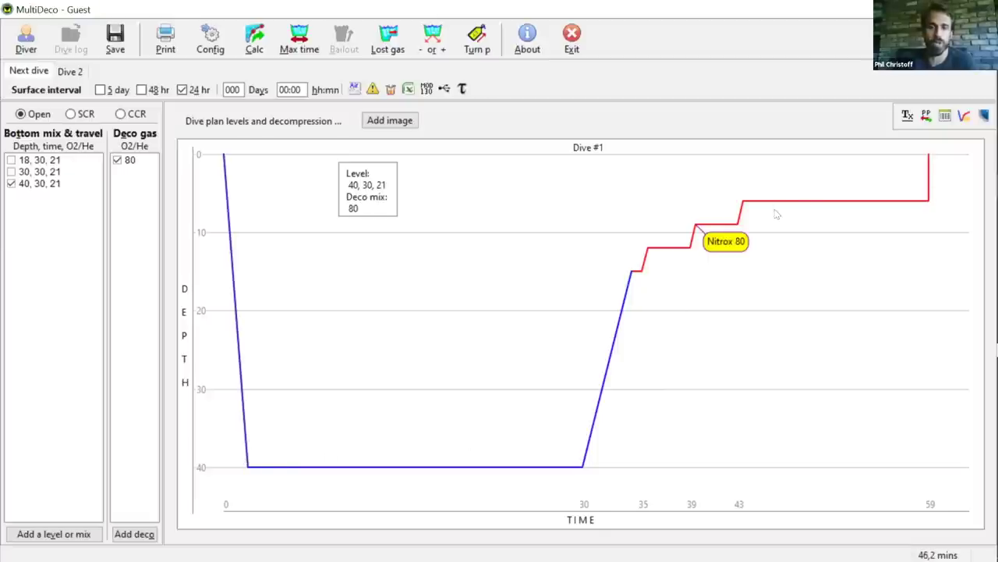
click(907, 115)
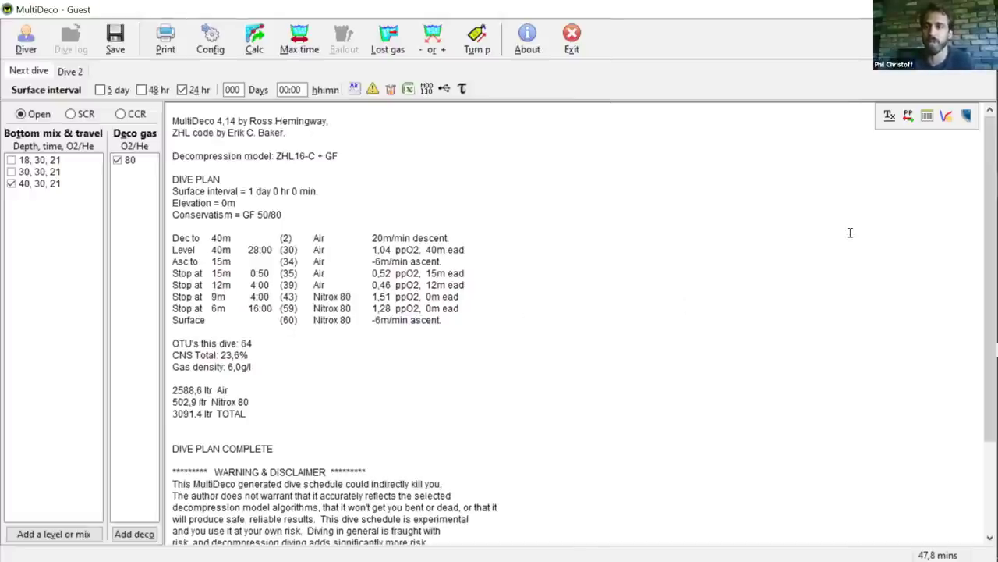
click(945, 115)
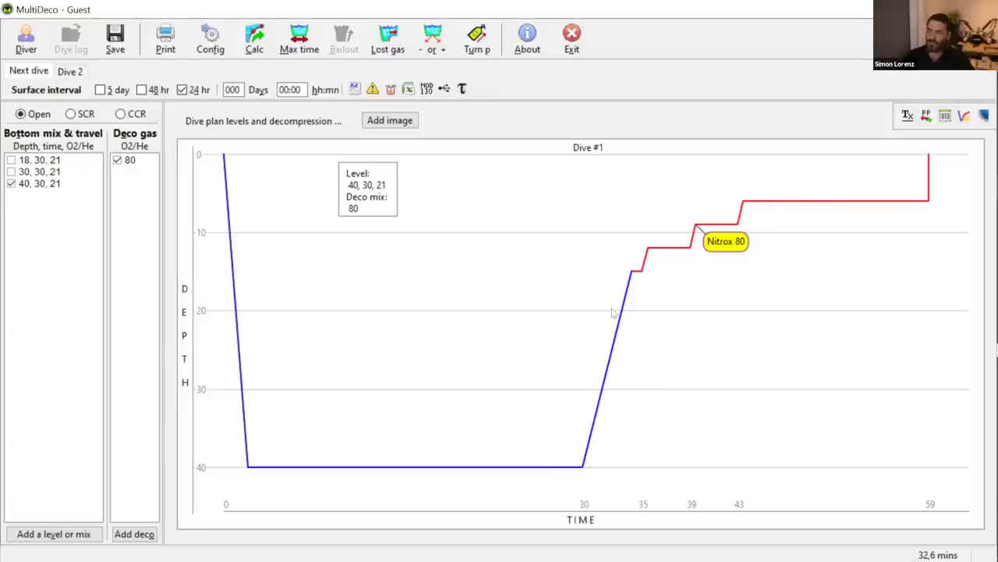
click(914, 119)
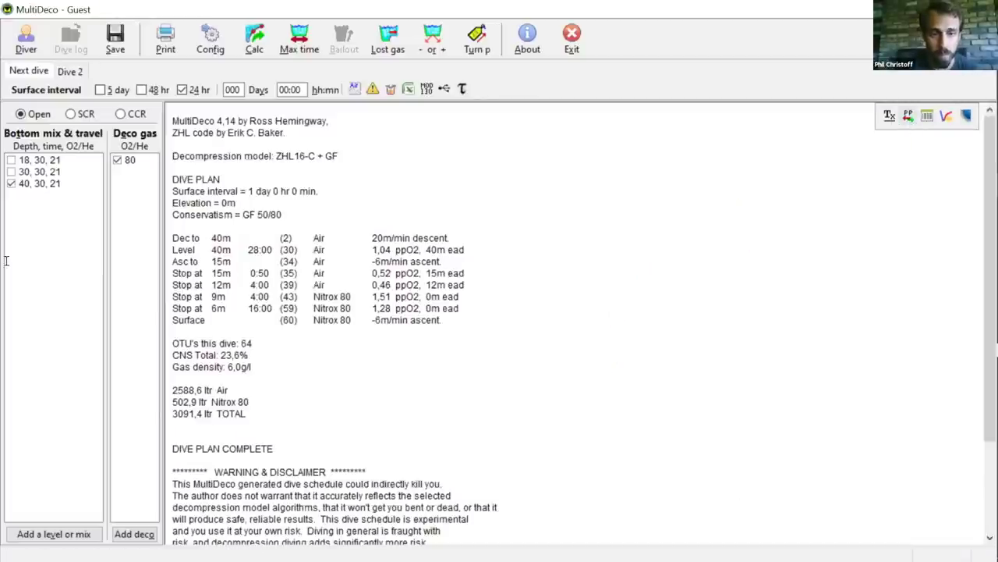
Calculate the plan for the 30 m level on air with Nitrox 80 instead of the 40 m level
click(11, 184)
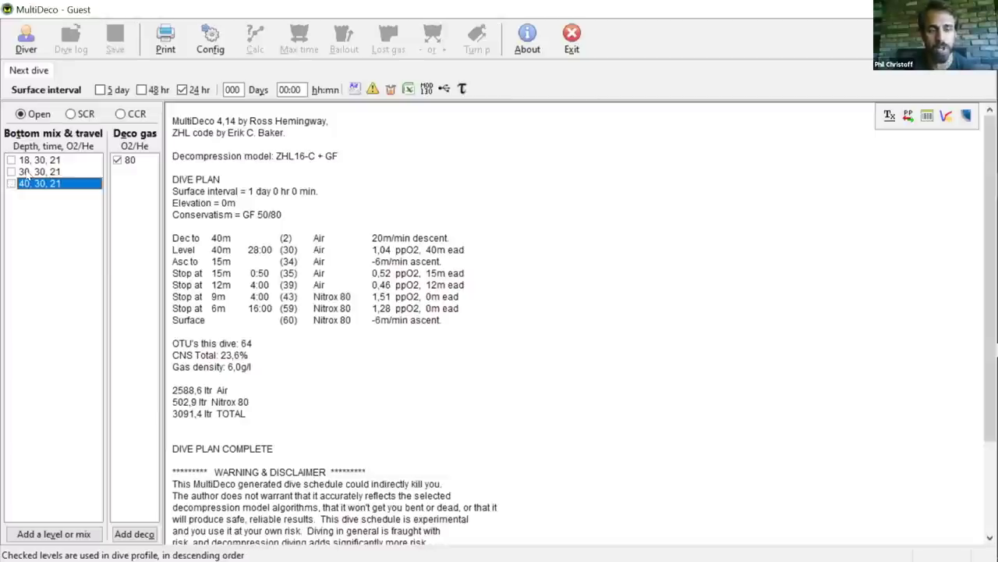
click(10, 173)
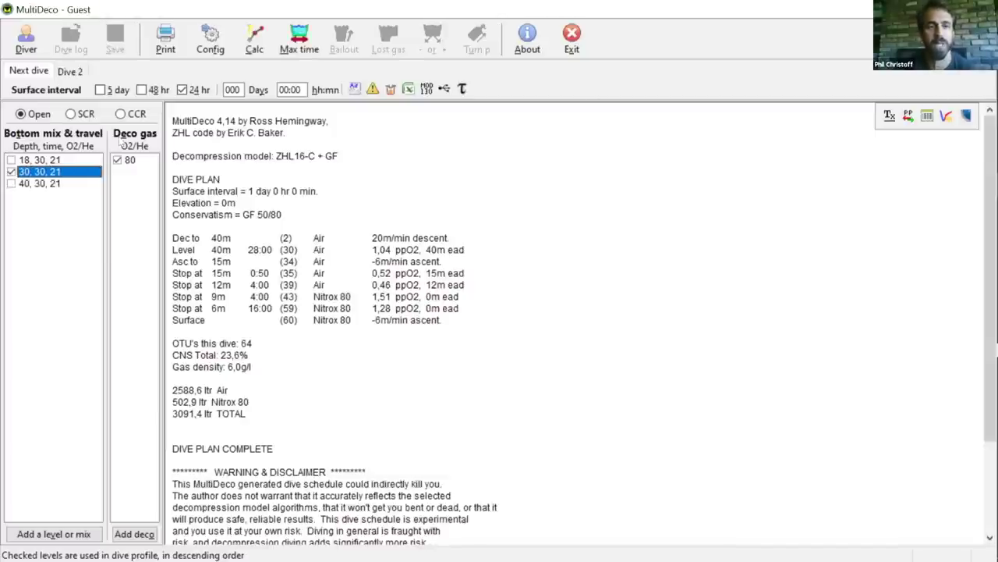
click(260, 39)
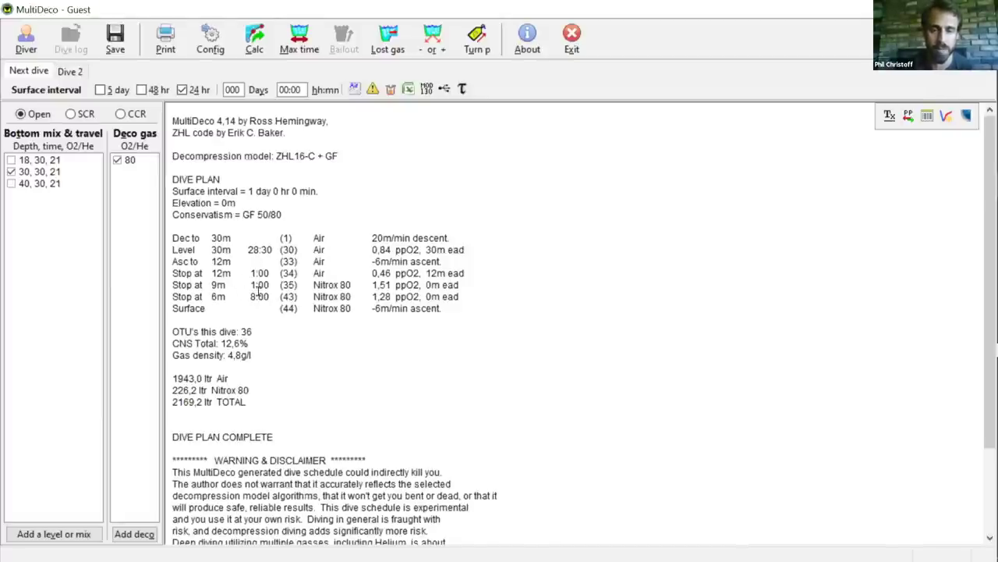
Set the 30 m level's O2 to 32 and recalculate the dive plan with the Nitrox 80 deco gas
click(52, 173)
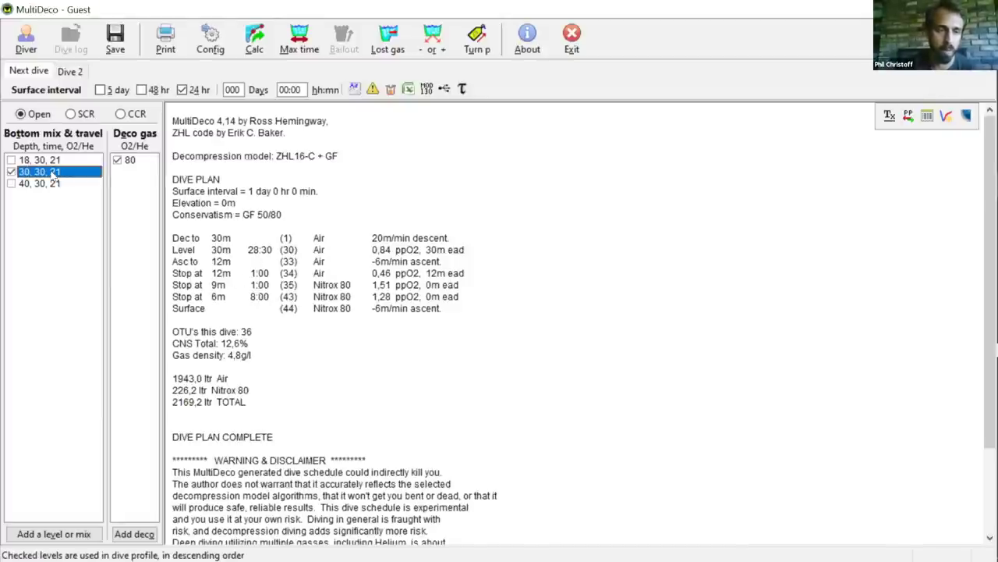
double_click(53, 172)
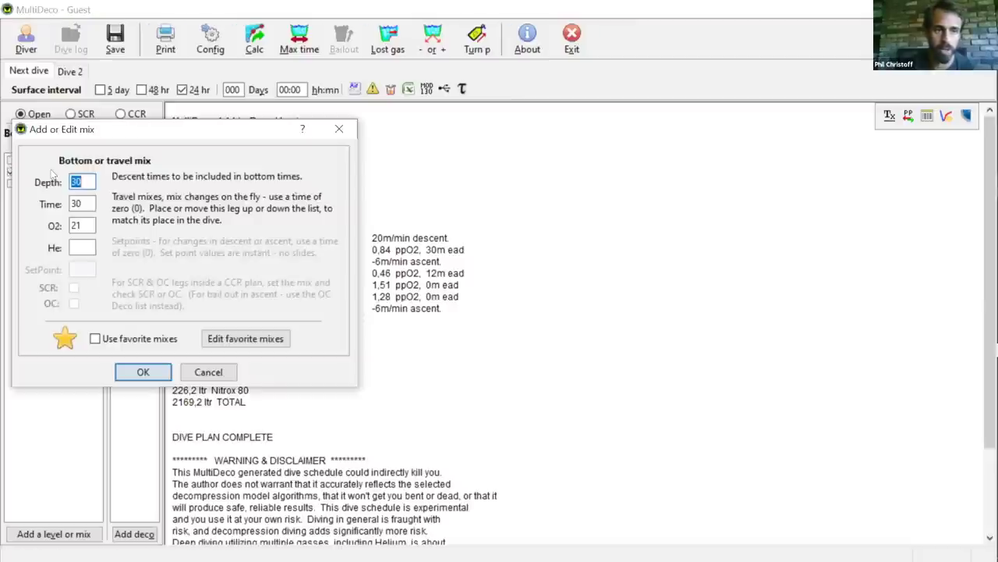
click(79, 224)
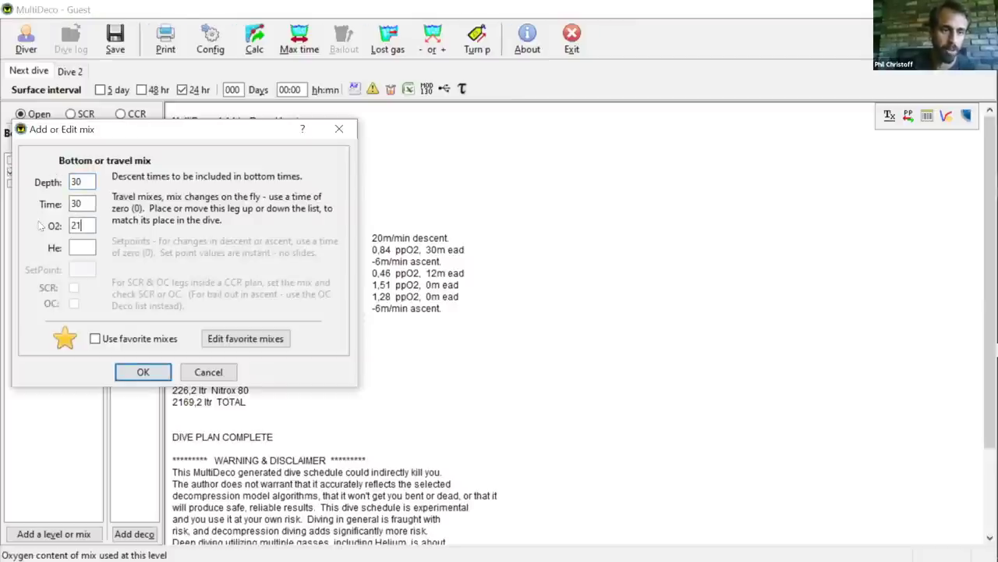
double_click(79, 224)
text(32)
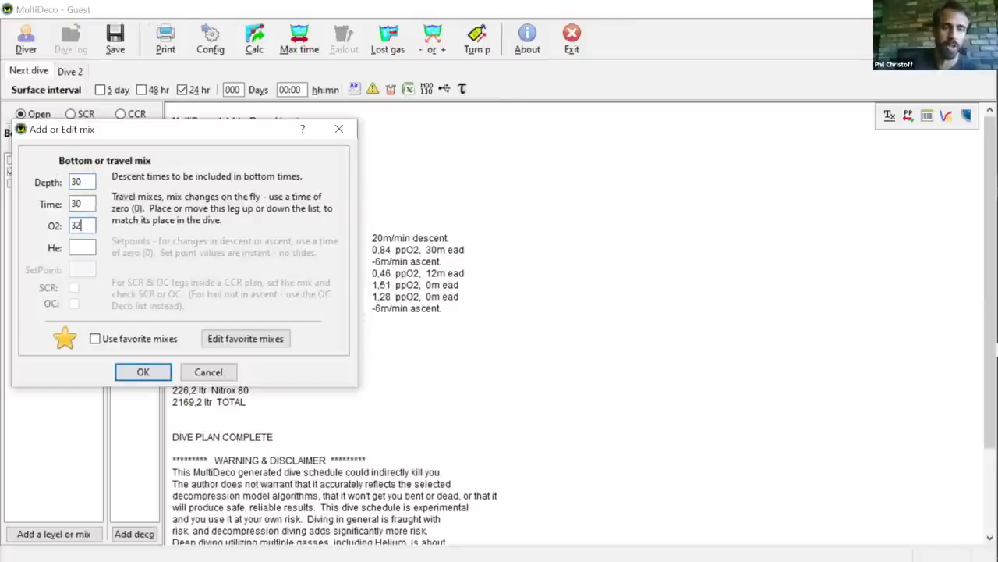
click(141, 372)
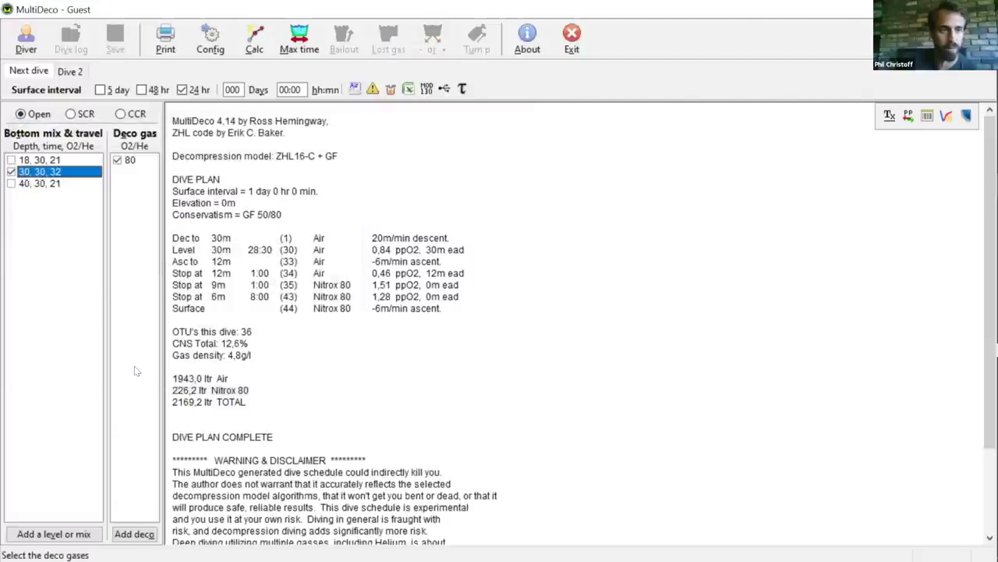
click(258, 35)
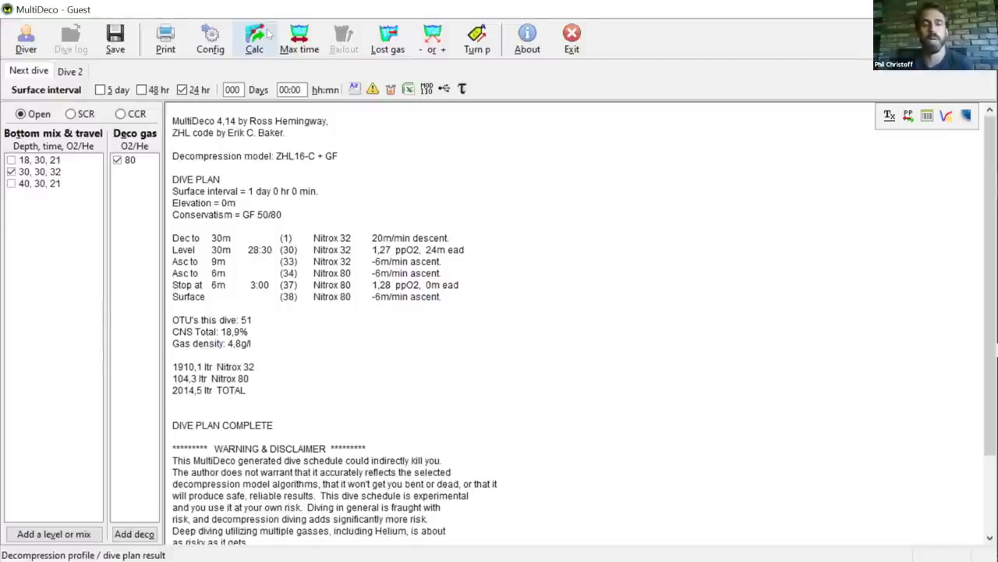
Set the O2 of the 30 m bottom mix back to 21
double_click(47, 171)
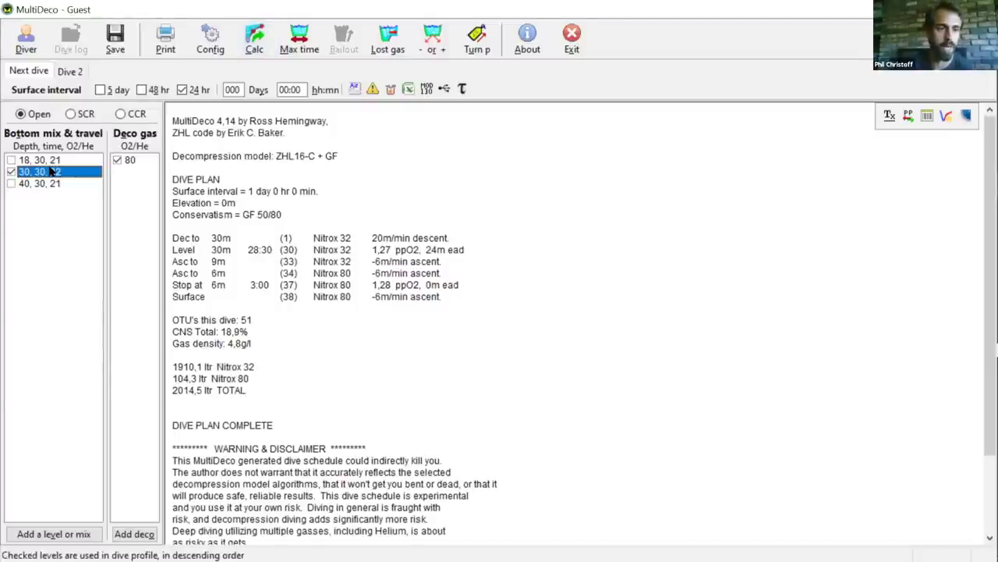
key(Tab)
key(Tab)
text(21)
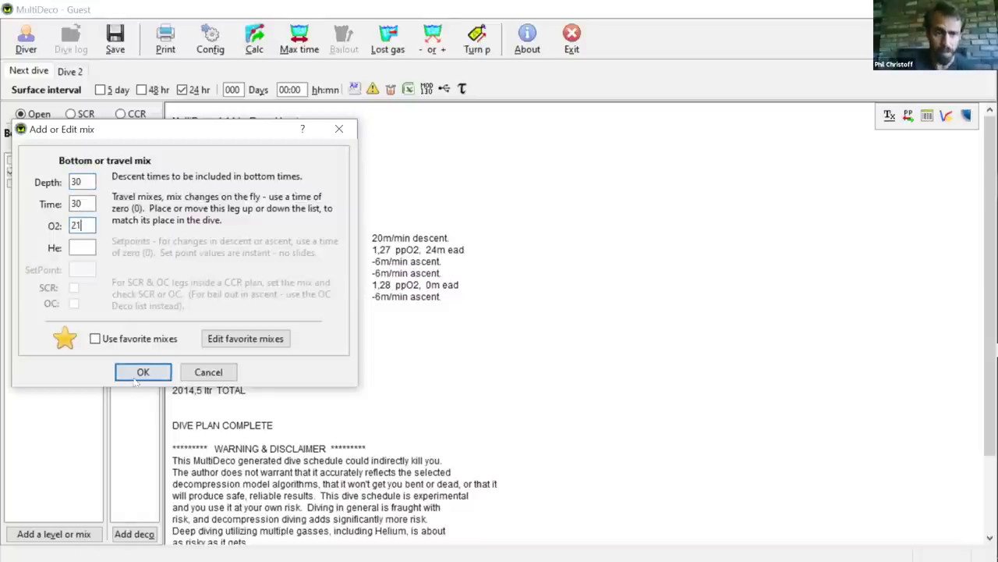
click(138, 372)
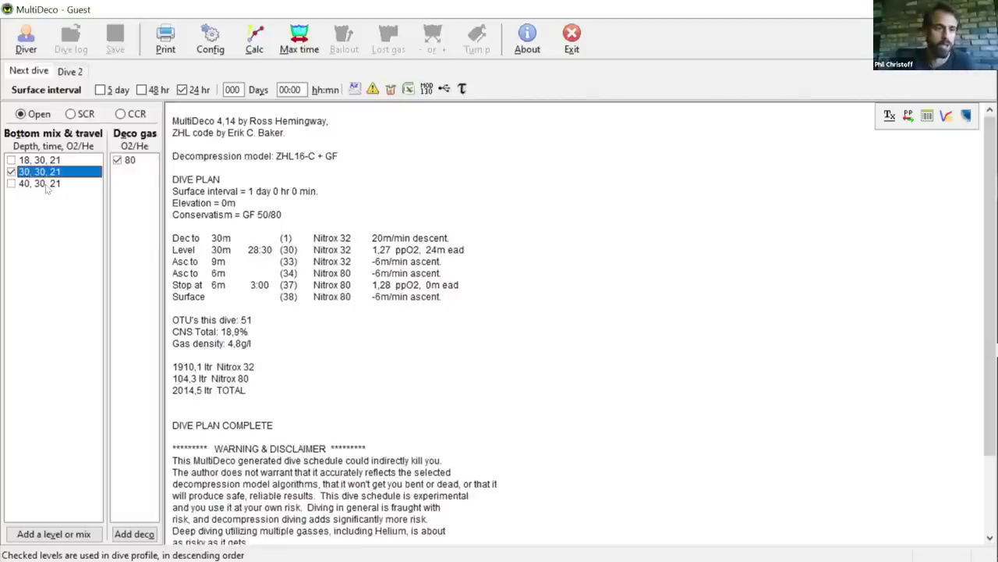
Use the 40 m level instead of the 30 m one, set its O2 to 28 and recalculate the dive plan
click(11, 172)
click(11, 172)
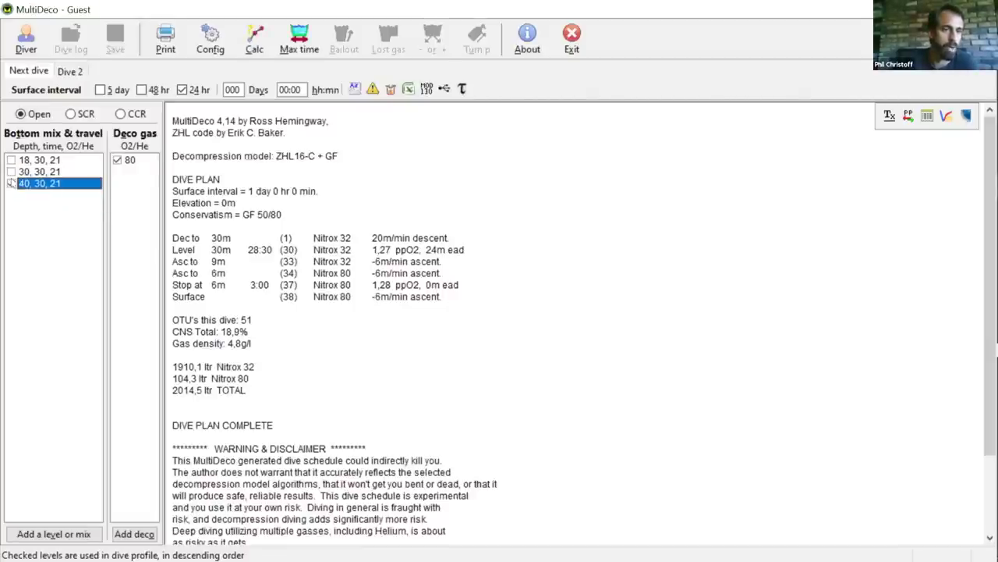
double_click(25, 184)
double_click(78, 225)
text(28)
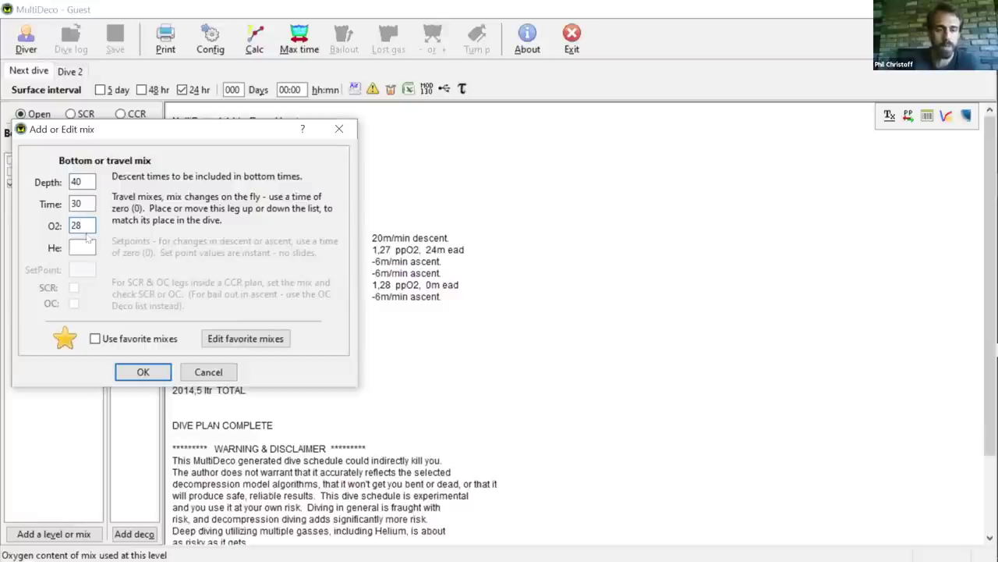
click(142, 371)
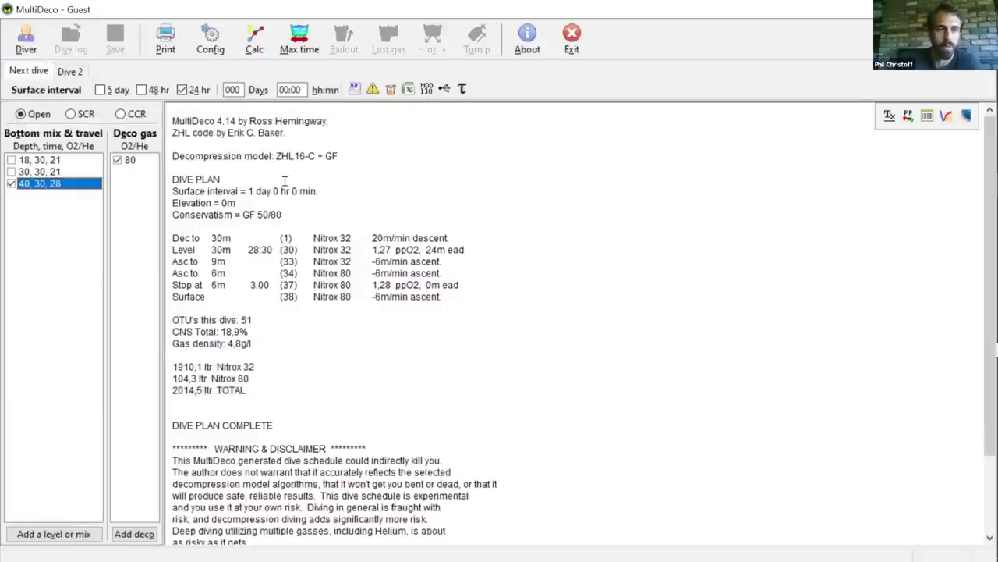
click(253, 37)
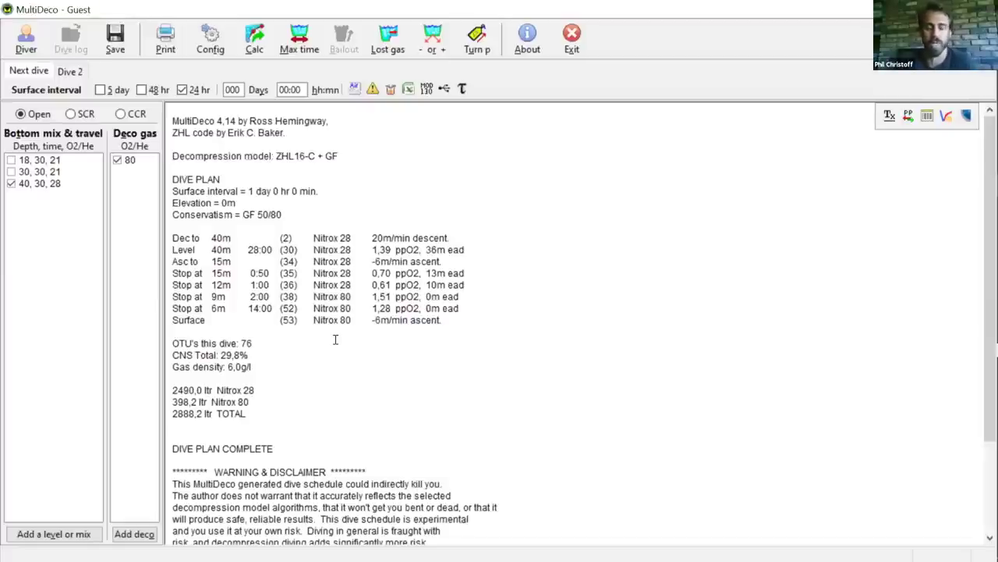
click(53, 182)
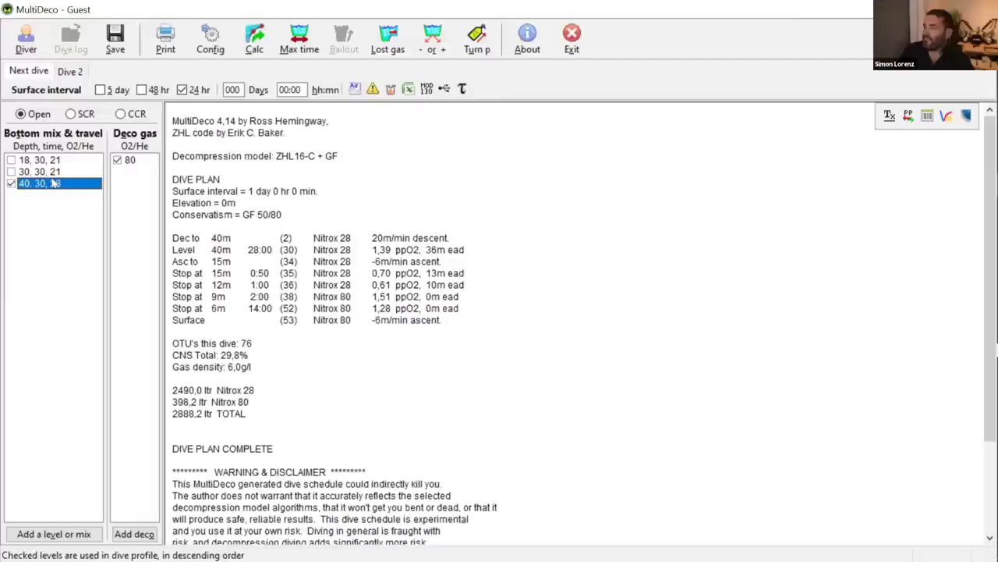
click(451, 258)
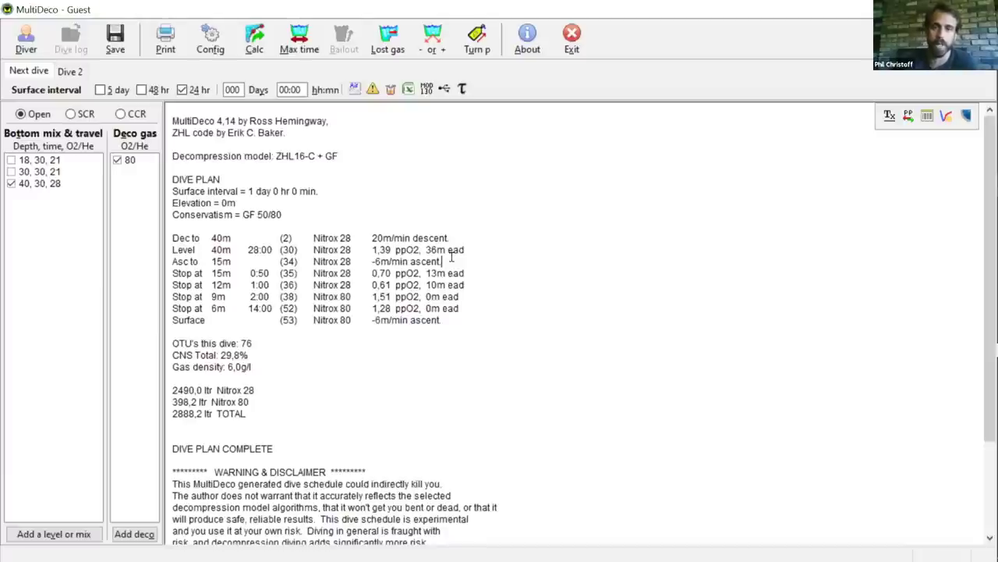
Set the 40 m level's O2 back to 21 and show the recalculated dive as a depth profile graph
double_click(35, 183)
click(81, 224)
key(BackSpace)
text(1)
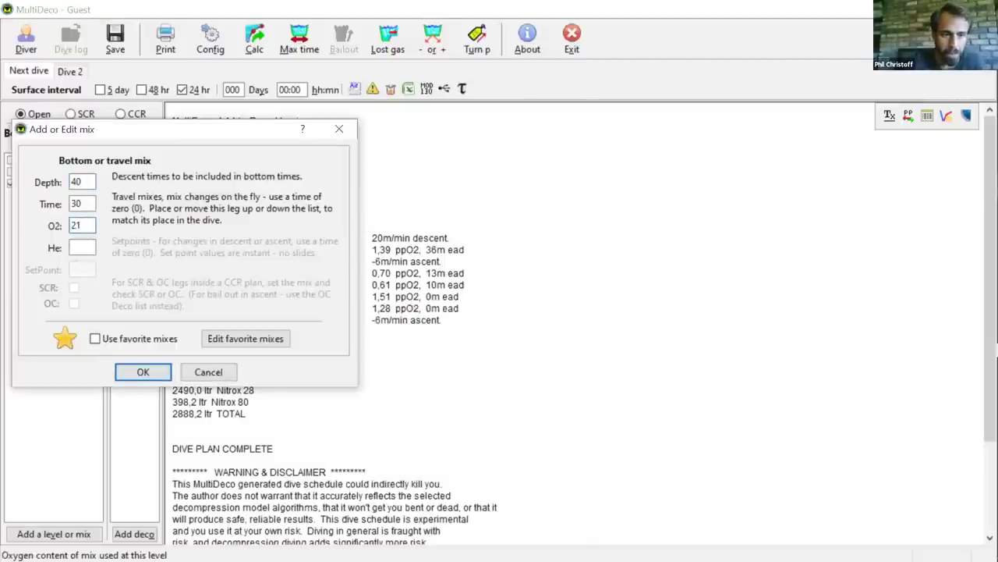
click(143, 371)
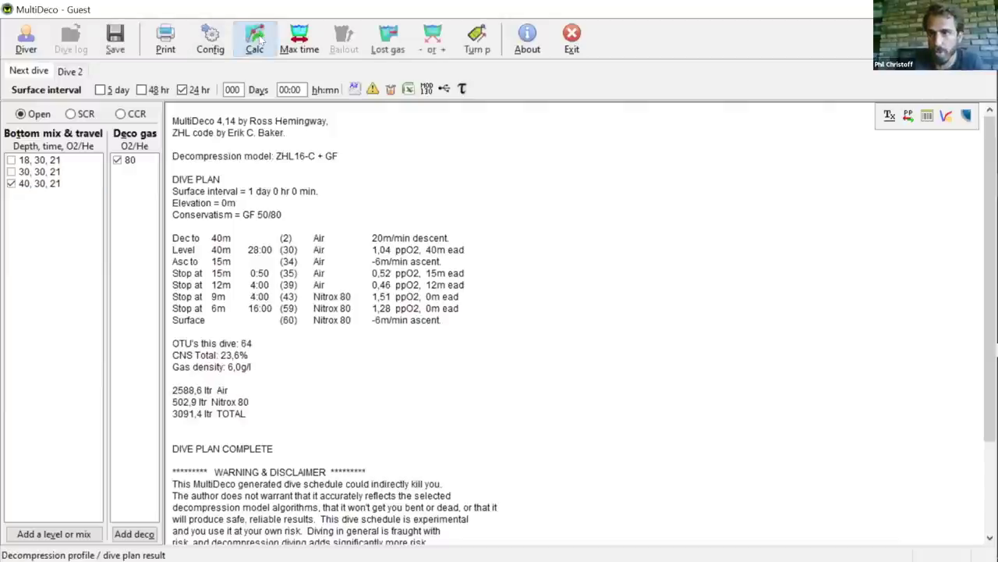
click(944, 117)
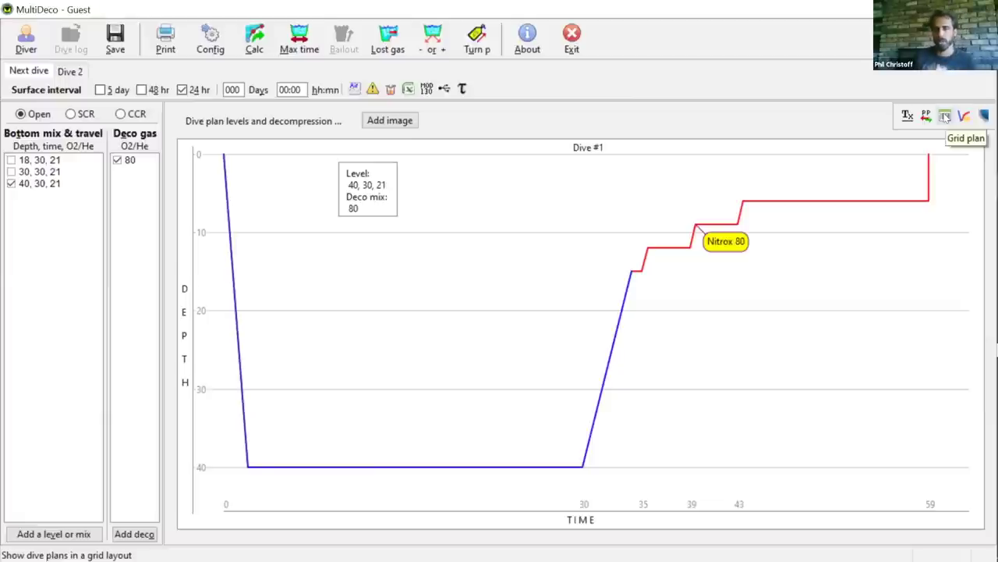